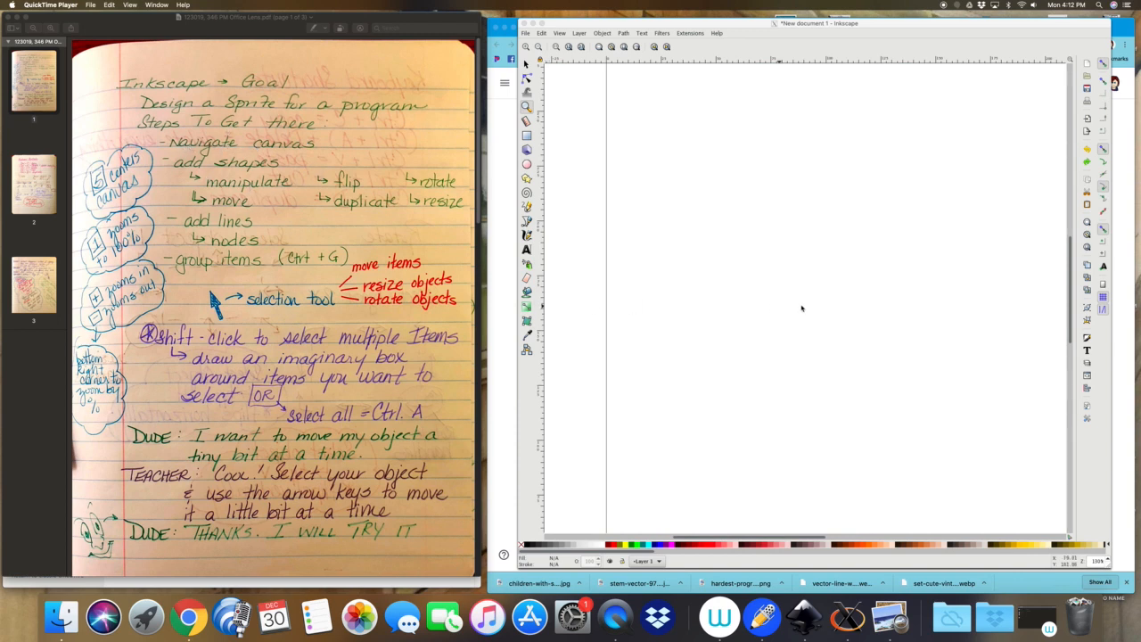
Draw an ellipse about 16 mm wide and 14 mm high and move it straight up on the canvas
{"action": "left_click", "coordinate": [525, 137]}
{"action": "left_click_drag", "start_coordinate": [751, 172], "coordinate": [851, 273]}
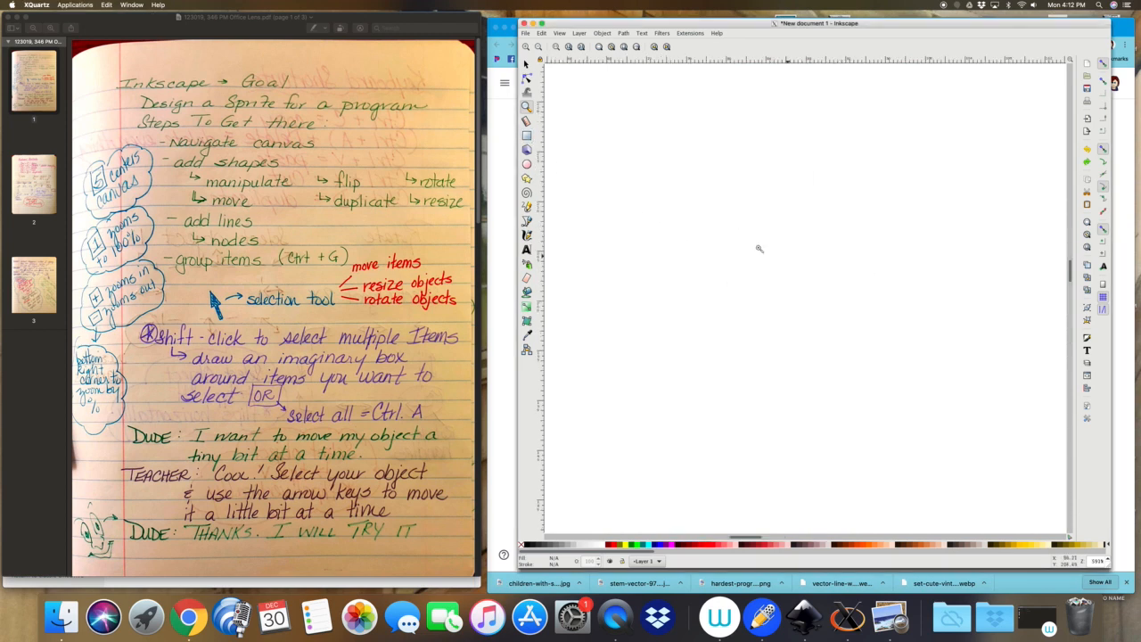
{"action": "left_click", "coordinate": [526, 164]}
{"action": "left_click_drag", "start_coordinate": [731, 294], "coordinate": [889, 428]}
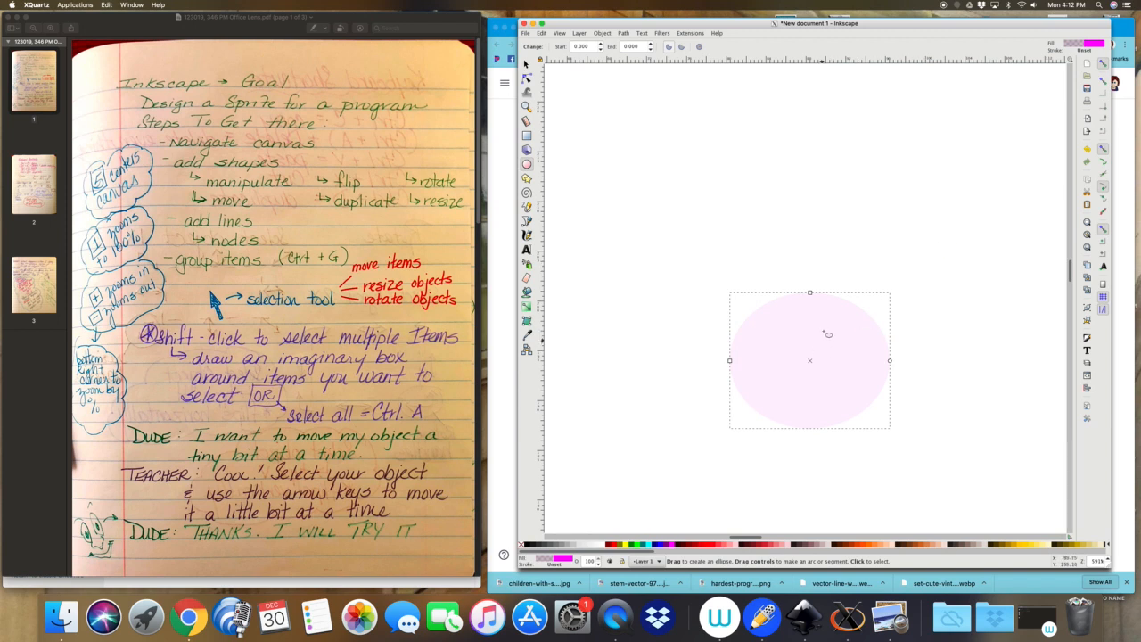
{"action": "left_click", "coordinate": [525, 65]}
{"action": "left_click_drag", "start_coordinate": [802, 336], "coordinate": [824, 166]}
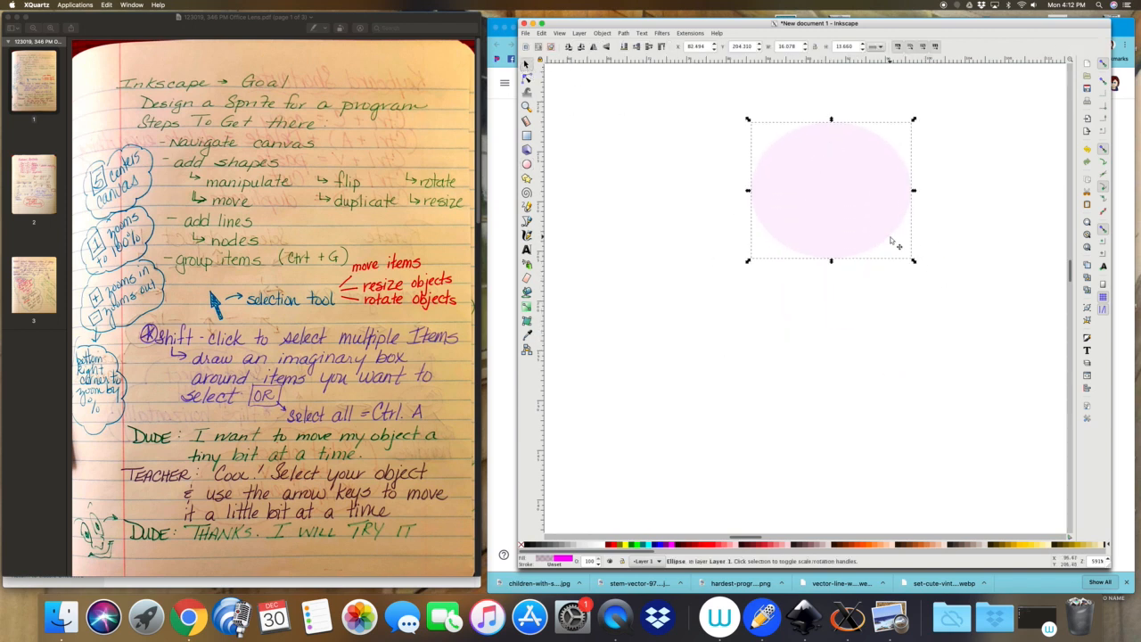
Set the alpha of the ellipse's magenta fill to 250 in the Fill and Stroke settings, then close them
{"action": "right_click", "coordinate": [855, 197]}
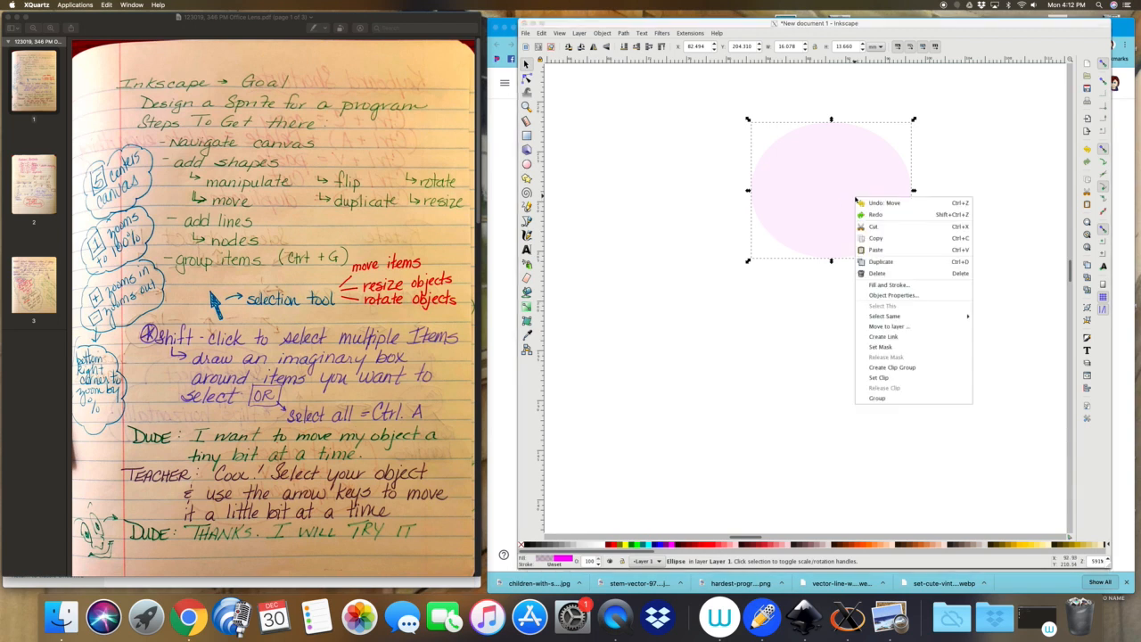
{"action": "left_click", "coordinate": [892, 285]}
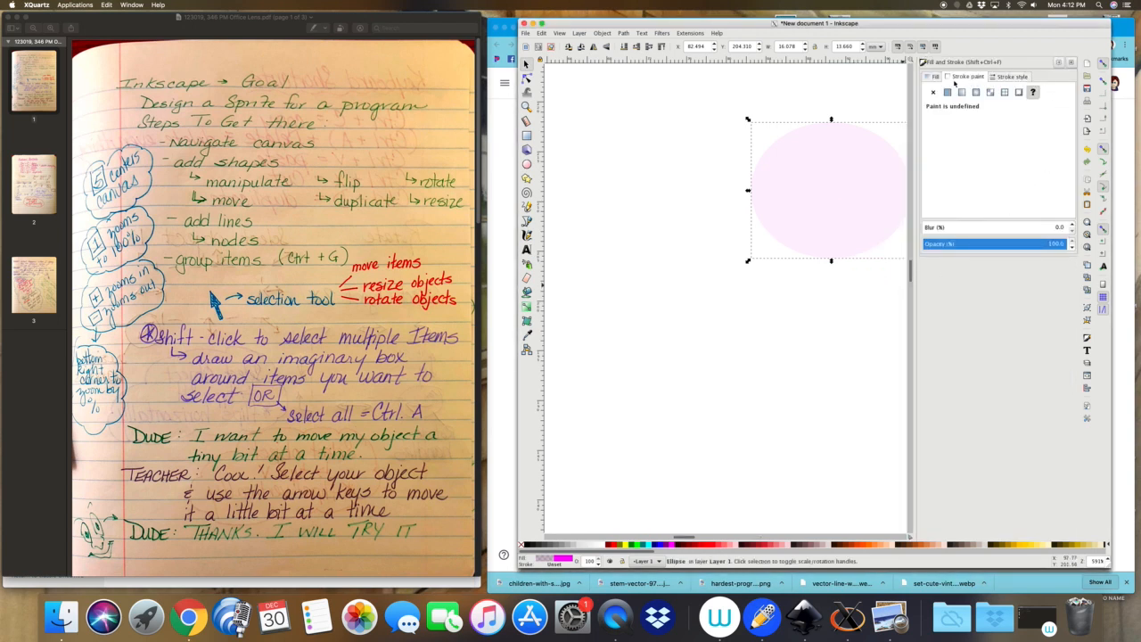
{"action": "left_click", "coordinate": [933, 80]}
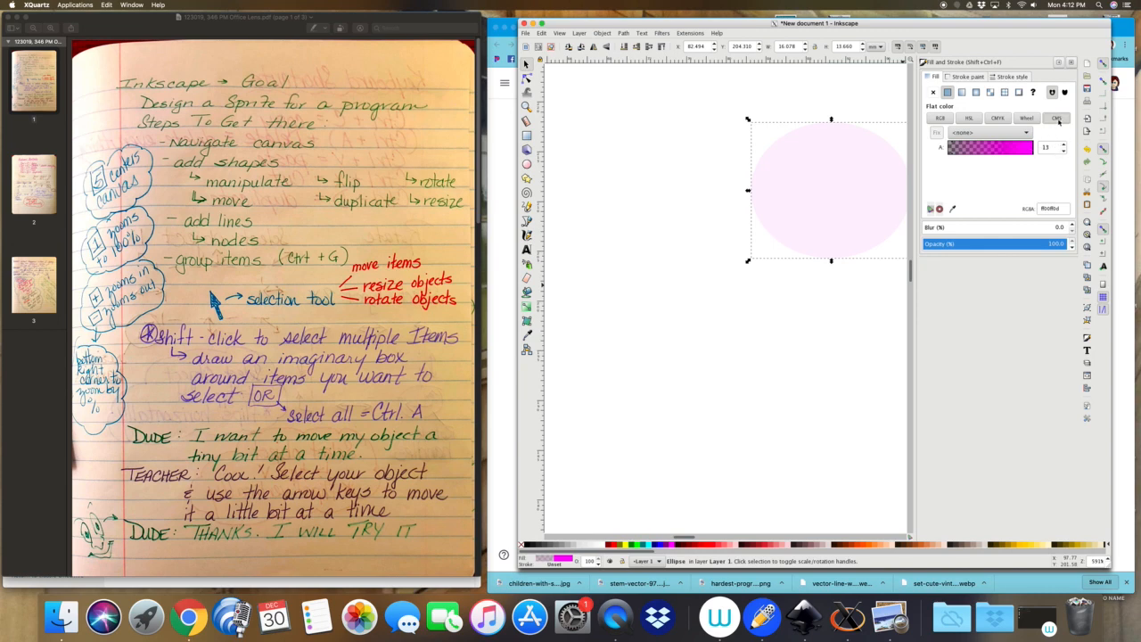
{"action": "double_click", "coordinate": [1054, 148]}
{"action": "type", "text": "255"}
{"action": "key", "text": "Return"}
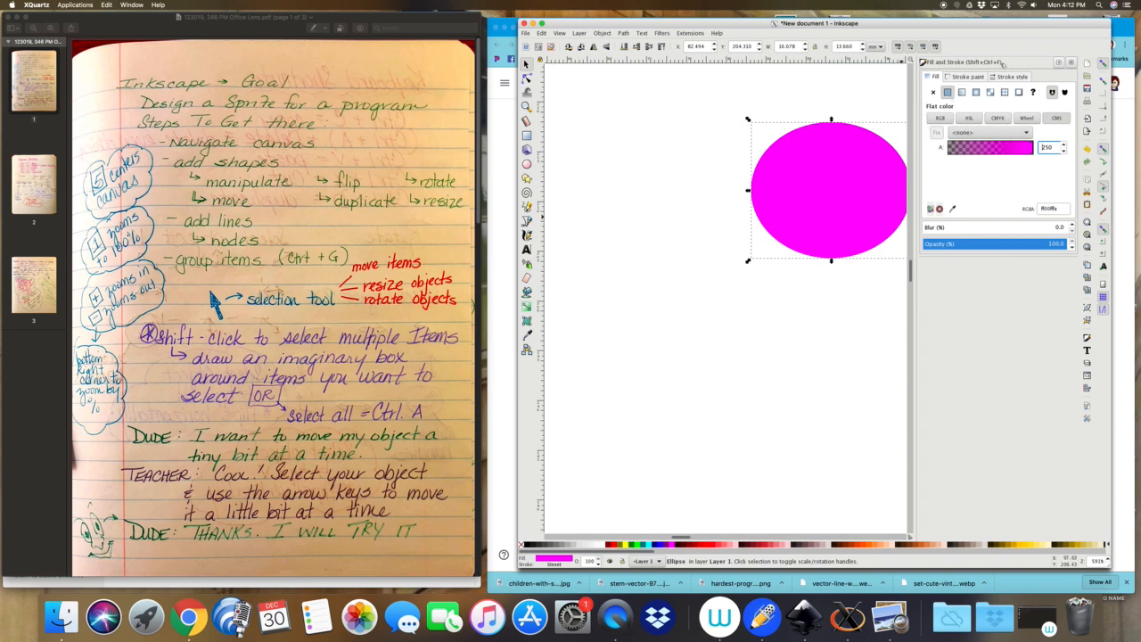
{"action": "left_click", "coordinate": [1071, 61]}
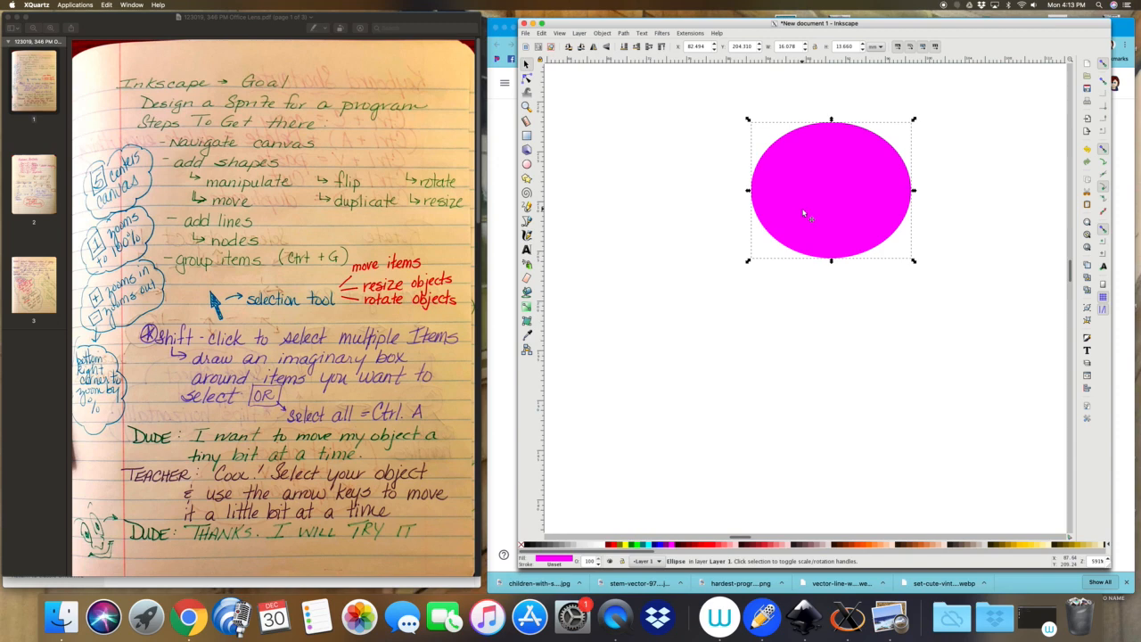
Pan the canvas up and down around the magenta ellipse and zoom in close on it
{"action": "scroll", "coordinate": [829, 214], "scroll_direction": "up", "scroll_amount": 6}
{"action": "scroll", "coordinate": [829, 214], "scroll_direction": "down", "scroll_amount": 4}
{"action": "scroll", "coordinate": [828, 212], "scroll_direction": "down", "scroll_amount": 3}
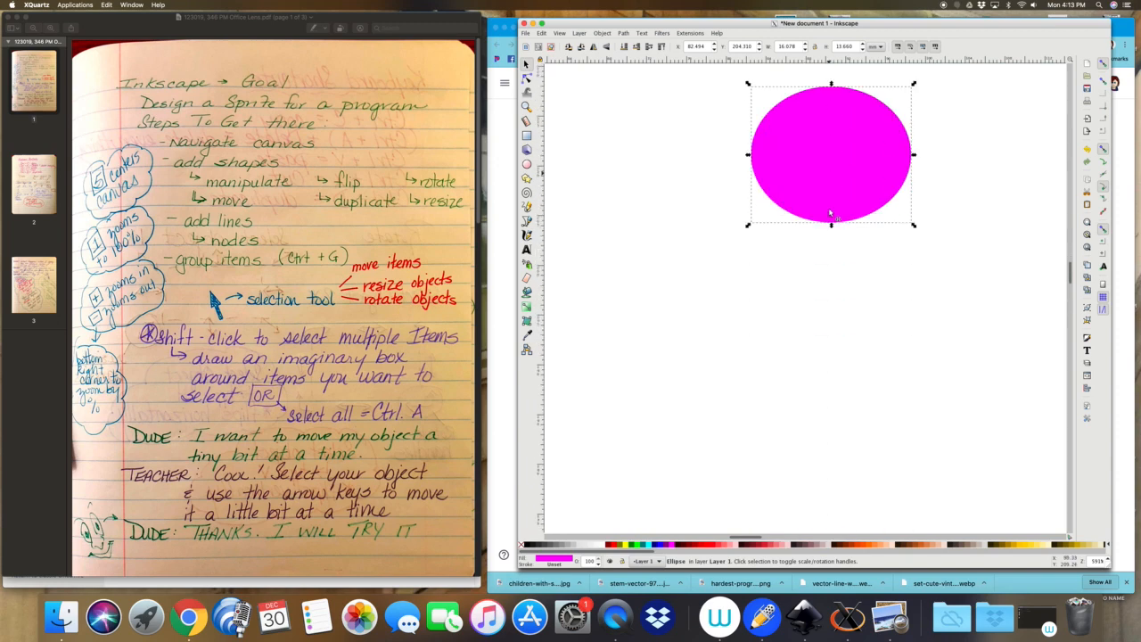
{"action": "scroll", "coordinate": [829, 212], "scroll_direction": "up", "scroll_amount": 7}
{"action": "scroll", "coordinate": [829, 213], "scroll_direction": "down", "scroll_amount": 1}
{"action": "scroll", "coordinate": [829, 211], "scroll_direction": "down", "scroll_amount": 4}
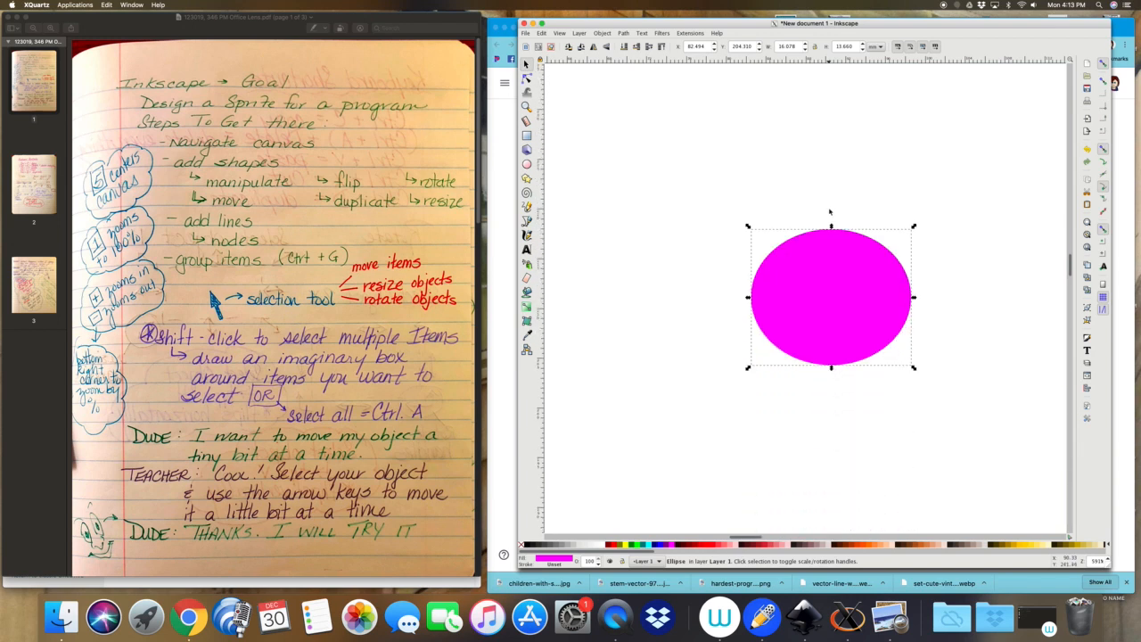
{"action": "scroll", "coordinate": [829, 211], "scroll_direction": "up", "scroll_amount": 1}
{"action": "scroll", "coordinate": [829, 211], "scroll_direction": "down", "scroll_amount": 3}
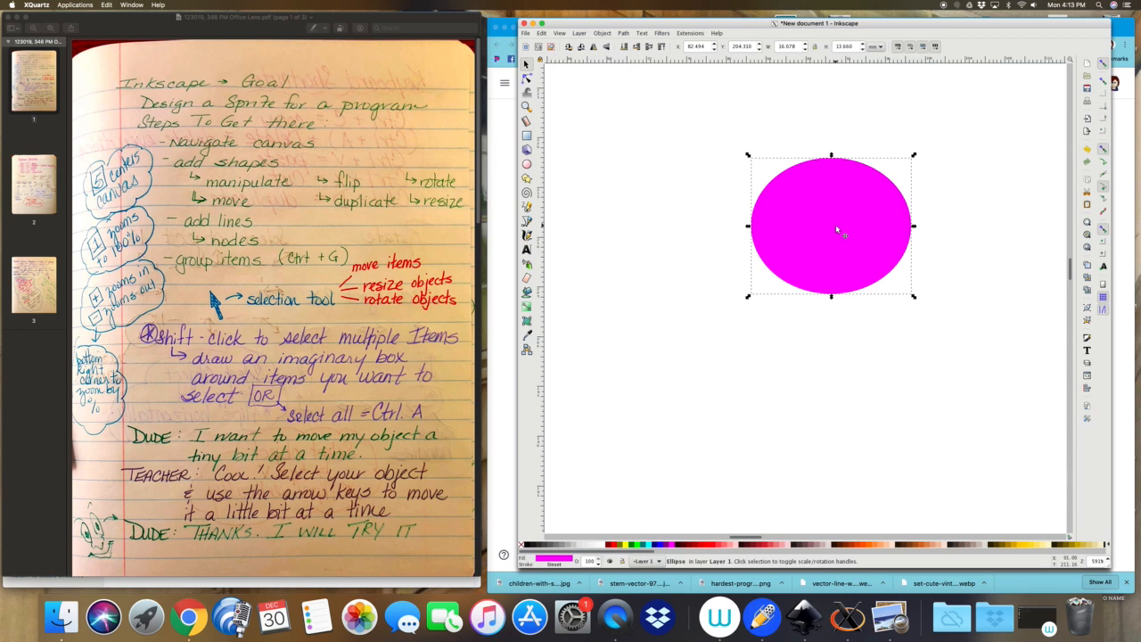
{"action": "scroll", "coordinate": [835, 223], "scroll_direction": "up", "scroll_amount": 5}
{"action": "scroll", "coordinate": [835, 225], "scroll_direction": "up", "scroll_amount": 1}
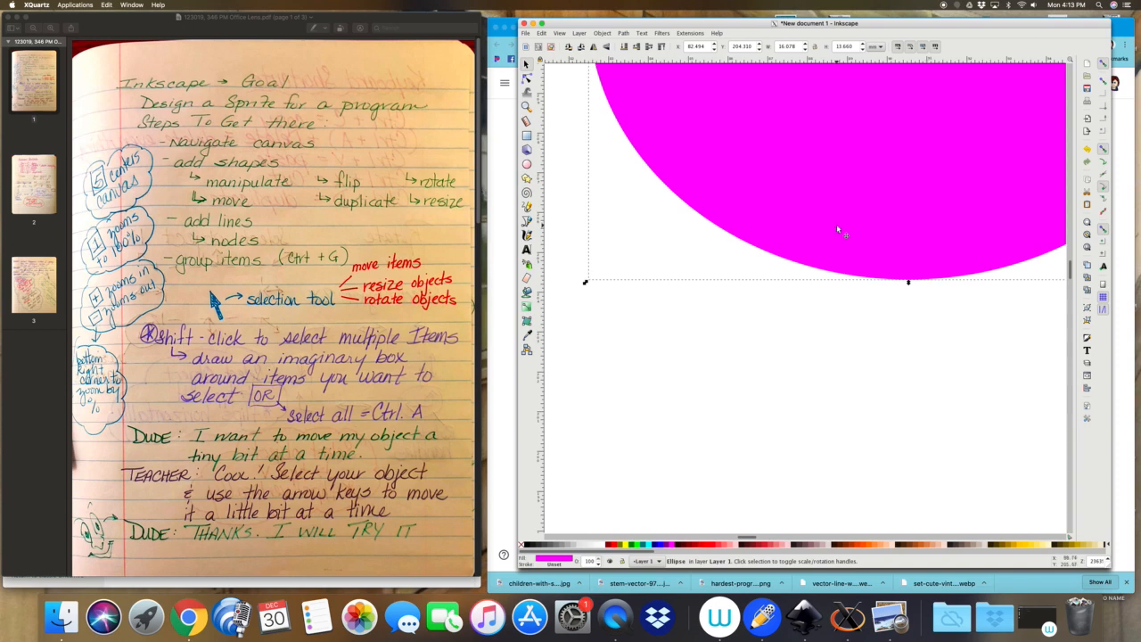
Fit the whole page in view, zoom in repeatedly, and reset the view to 100% zoom
{"action": "key", "text": "5"}
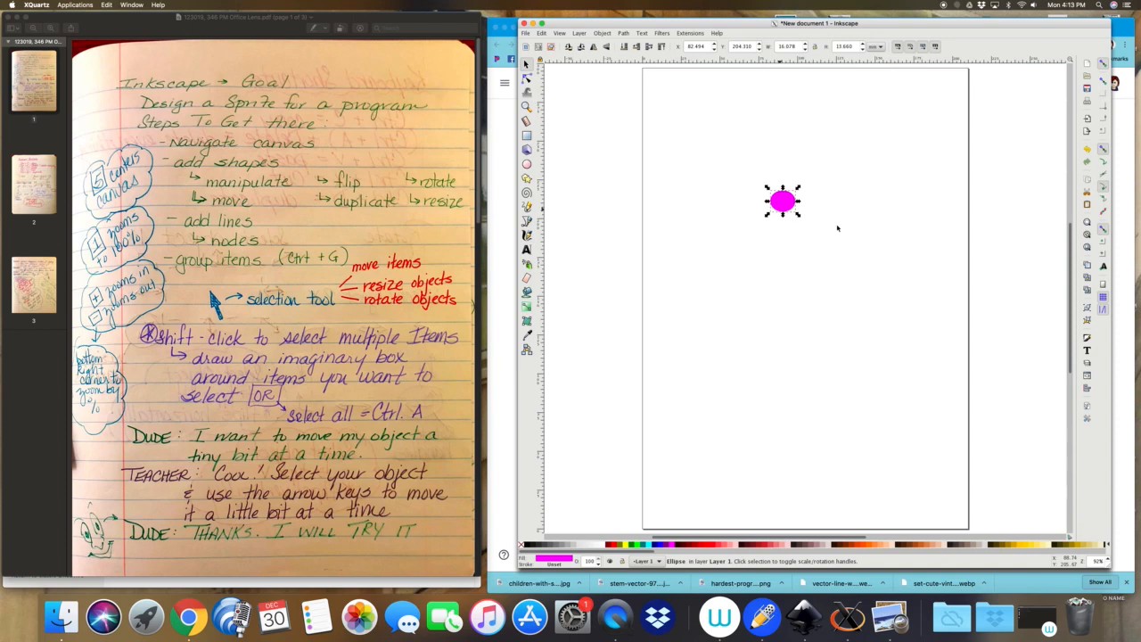
{"action": "key", "text": "plus"}
{"action": "key", "text": "plus"}
{"action": "key", "text": "plus"}
{"action": "key", "text": "plus"}
{"action": "key", "text": "plus"}
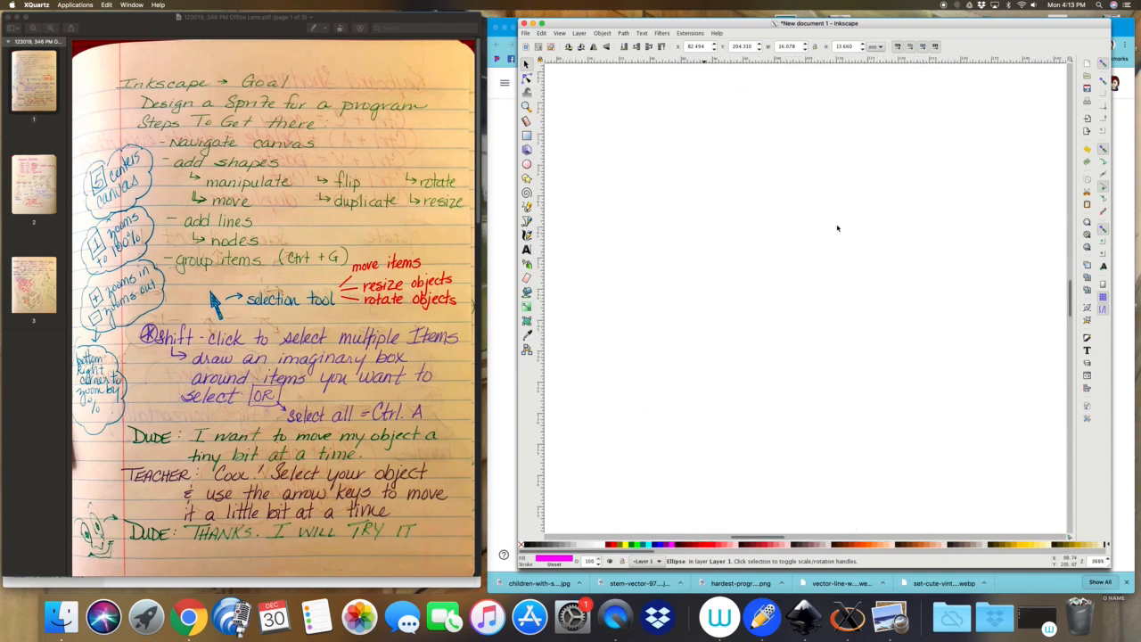
{"action": "key", "text": "plus"}
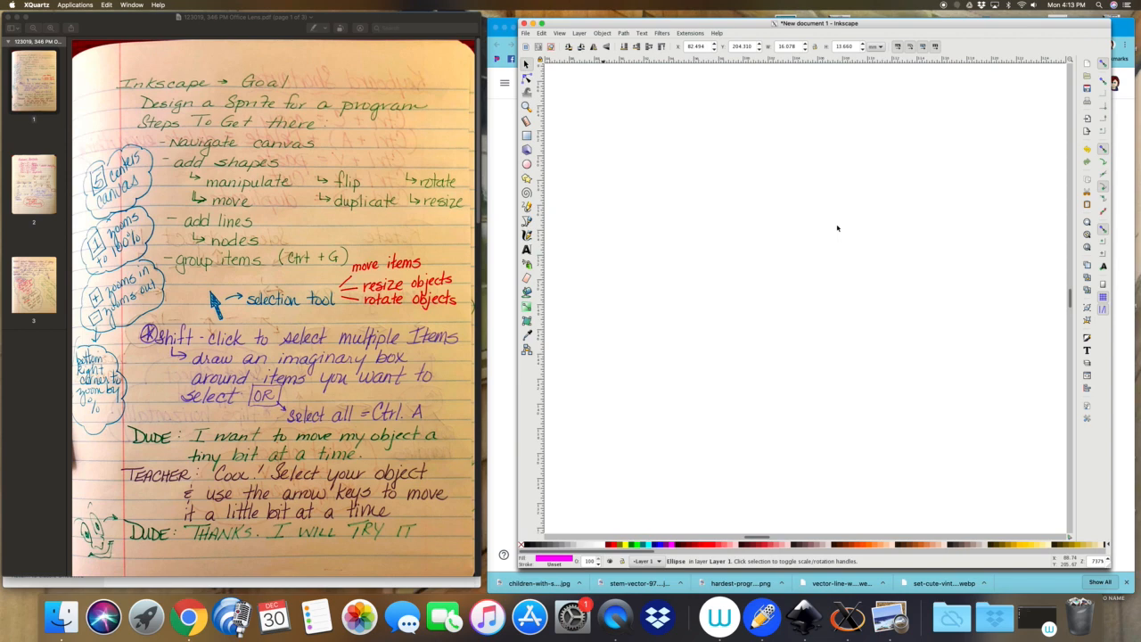
{"action": "key", "text": "1"}
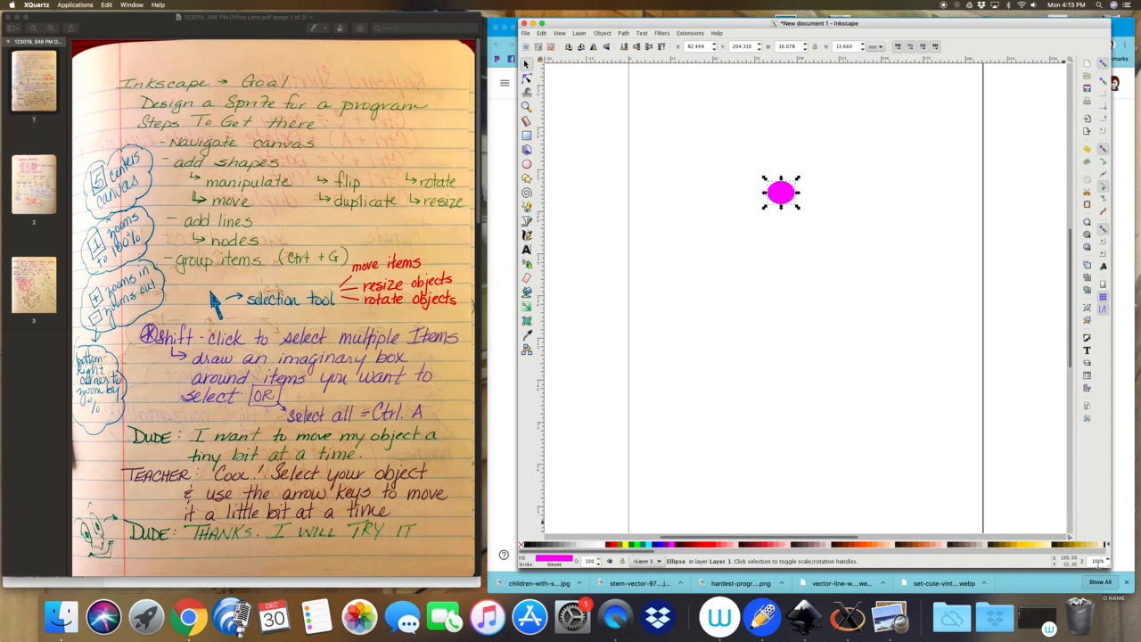
Increase the canvas zoom percentage in small increments
{"action": "left_click", "coordinate": [1108, 559]}
{"action": "left_click", "coordinate": [1108, 559]}
{"action": "left_click", "coordinate": [1108, 558]}
{"action": "left_click", "coordinate": [1108, 559]}
{"action": "left_click", "coordinate": [1108, 559]}
{"action": "left_click", "coordinate": [1108, 559]}
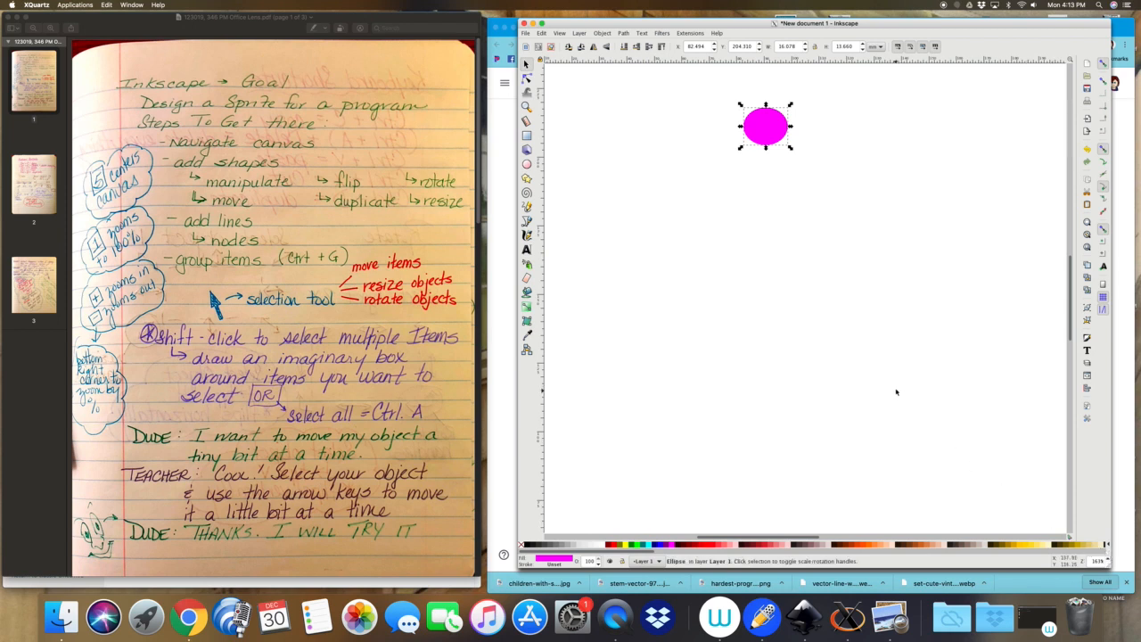
Set the canvas zoom to 500%, and fit the whole page back in view
{"action": "left_click", "coordinate": [1097, 560]}
{"action": "double_click", "coordinate": [1099, 560]}
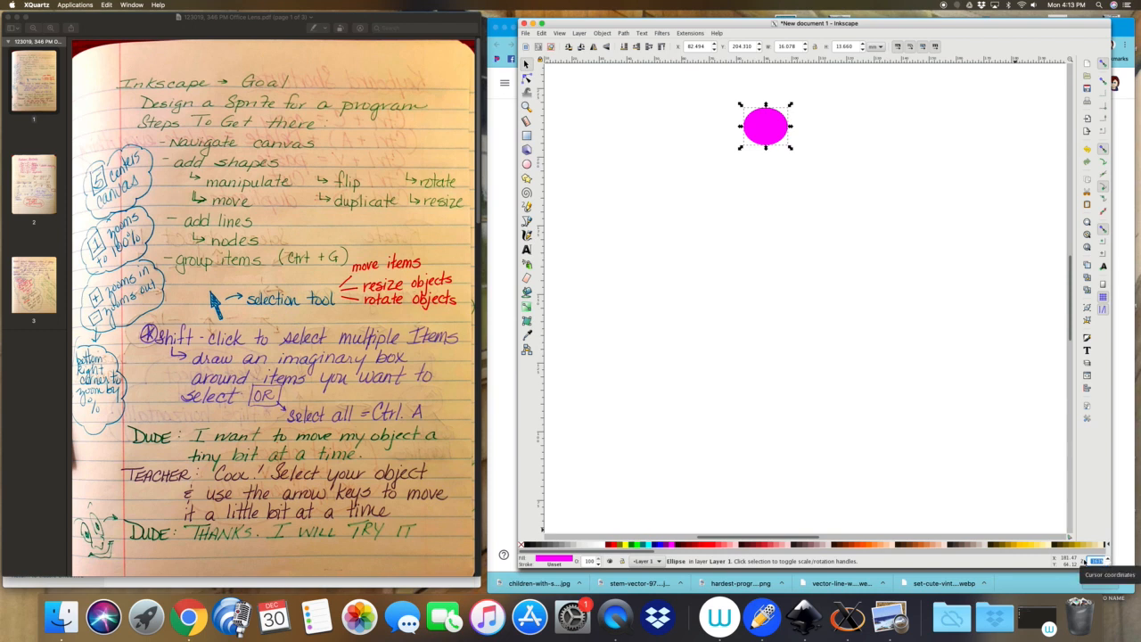
{"action": "type", "text": "500"}
{"action": "key", "text": "Return"}
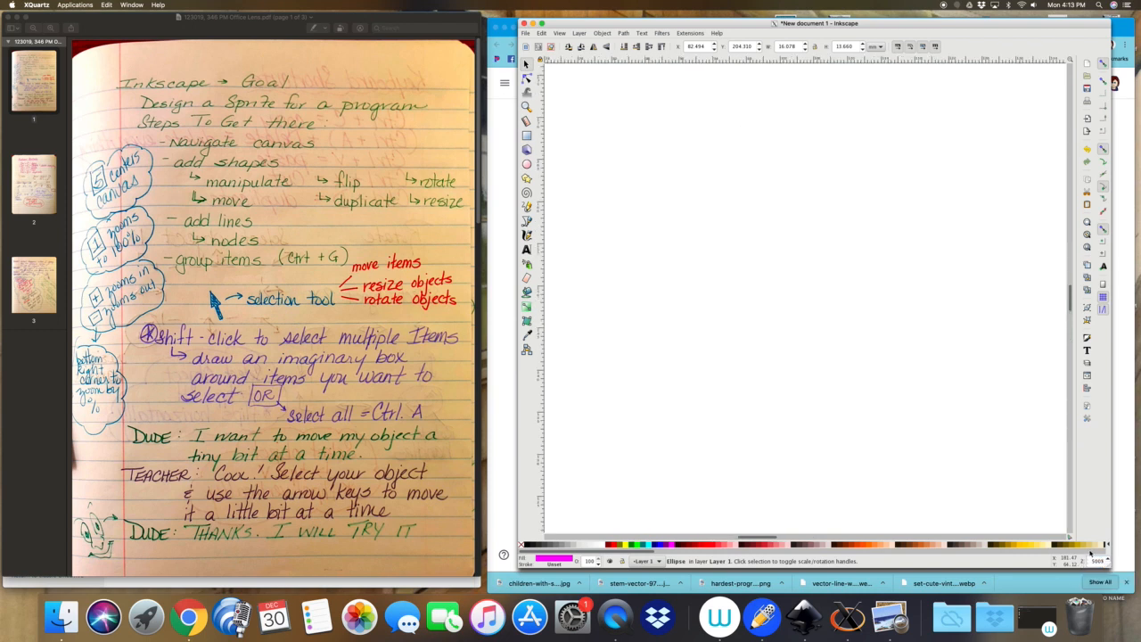
{"action": "left_click_drag", "start_coordinate": [1071, 295], "coordinate": [1069, 122]}
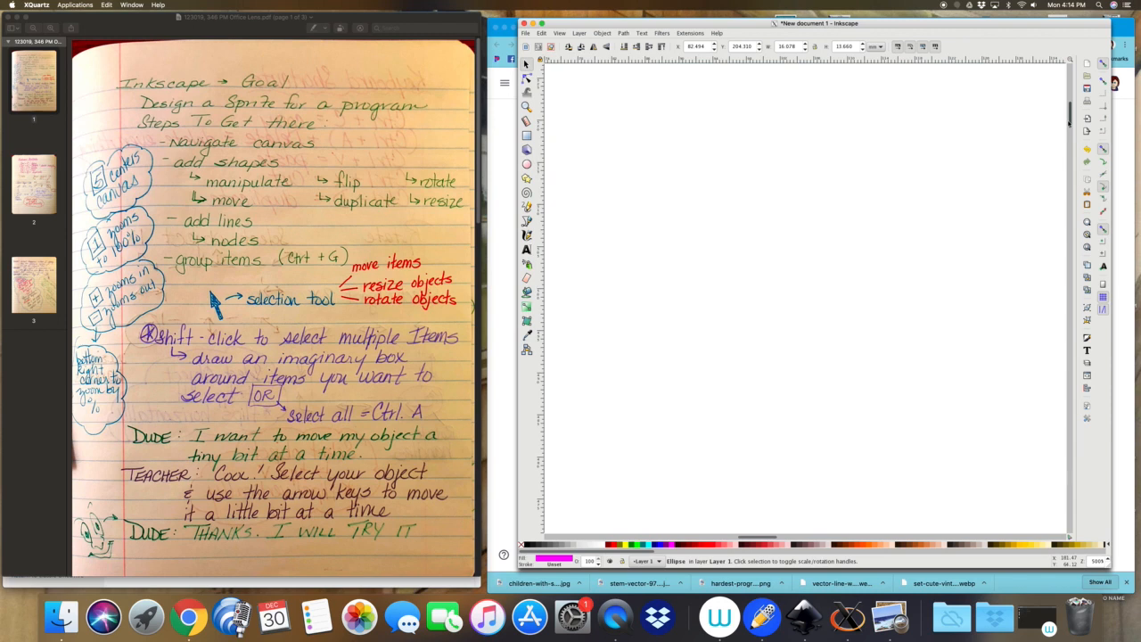
{"action": "key", "text": "5"}
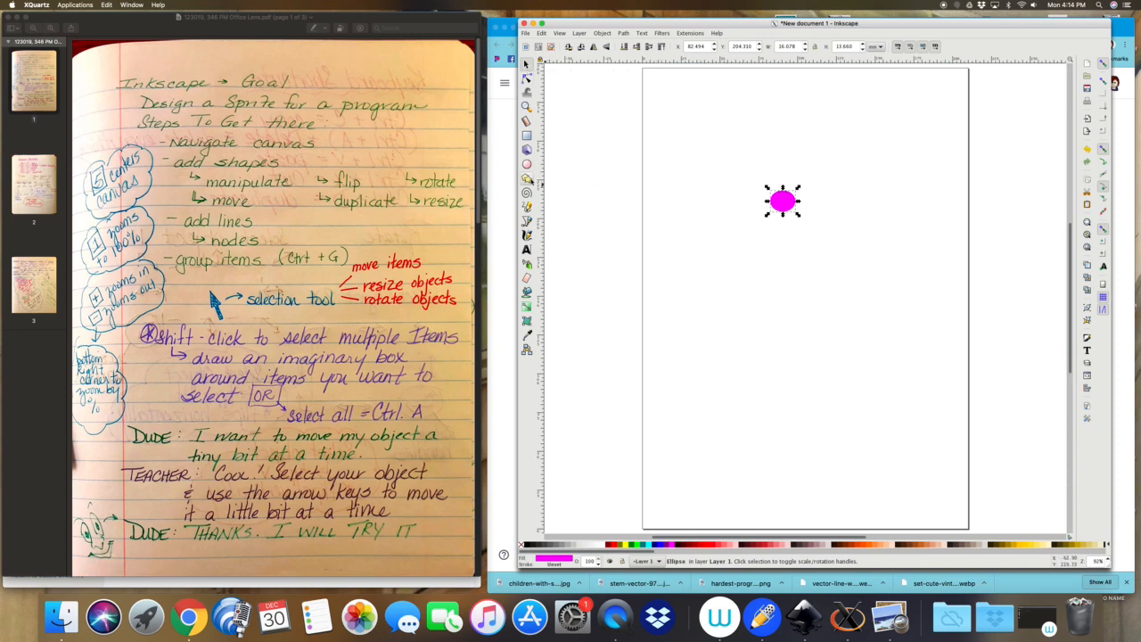
Draw a large five-pointed star below and left of the ellipse with a blue fill
{"action": "left_click", "coordinate": [527, 178]}
{"action": "left_click_drag", "start_coordinate": [713, 262], "coordinate": [763, 310]}
{"action": "left_click", "coordinate": [664, 544]}
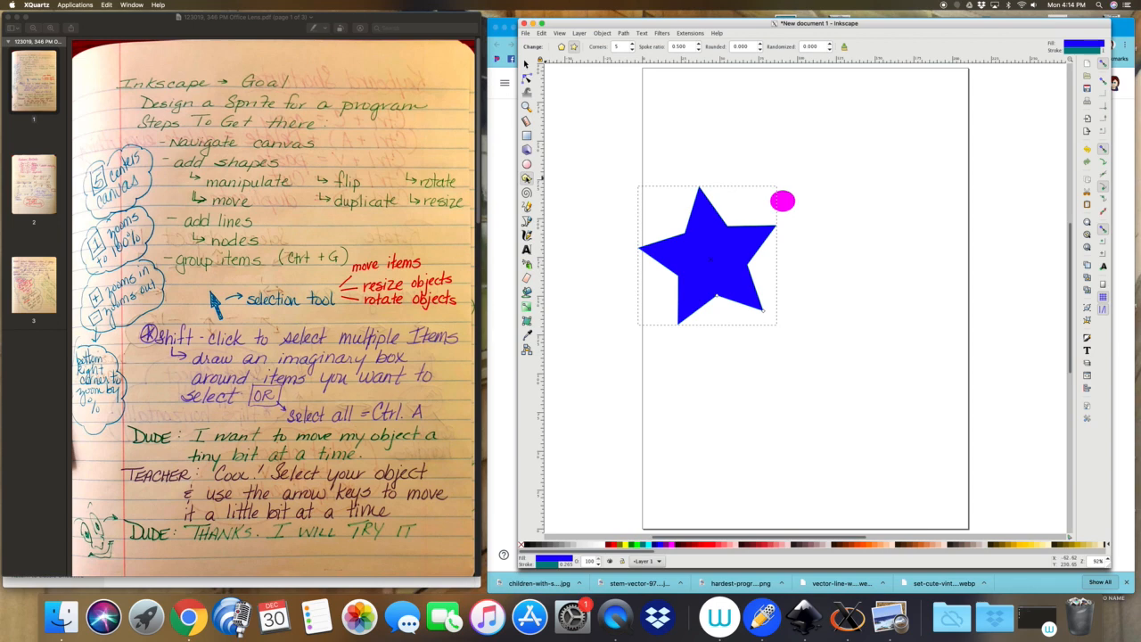
Draw a spiral to the right of the star and fill it with teal
{"action": "left_click", "coordinate": [526, 193]}
{"action": "left_click_drag", "start_coordinate": [845, 267], "coordinate": [880, 323]}
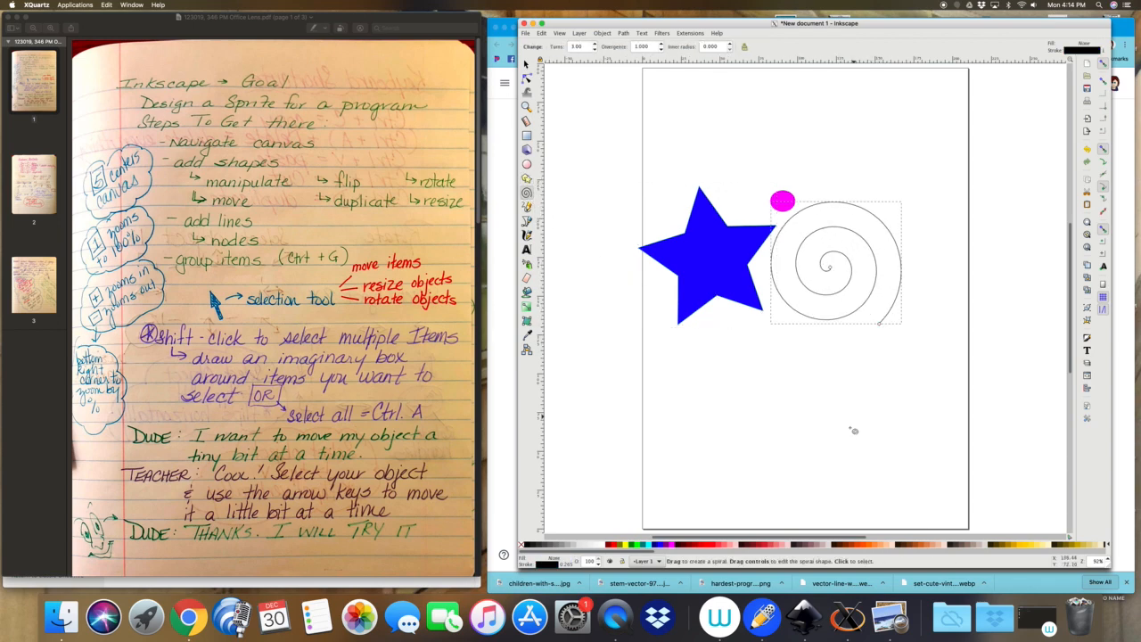
{"action": "left_click", "coordinate": [639, 544]}
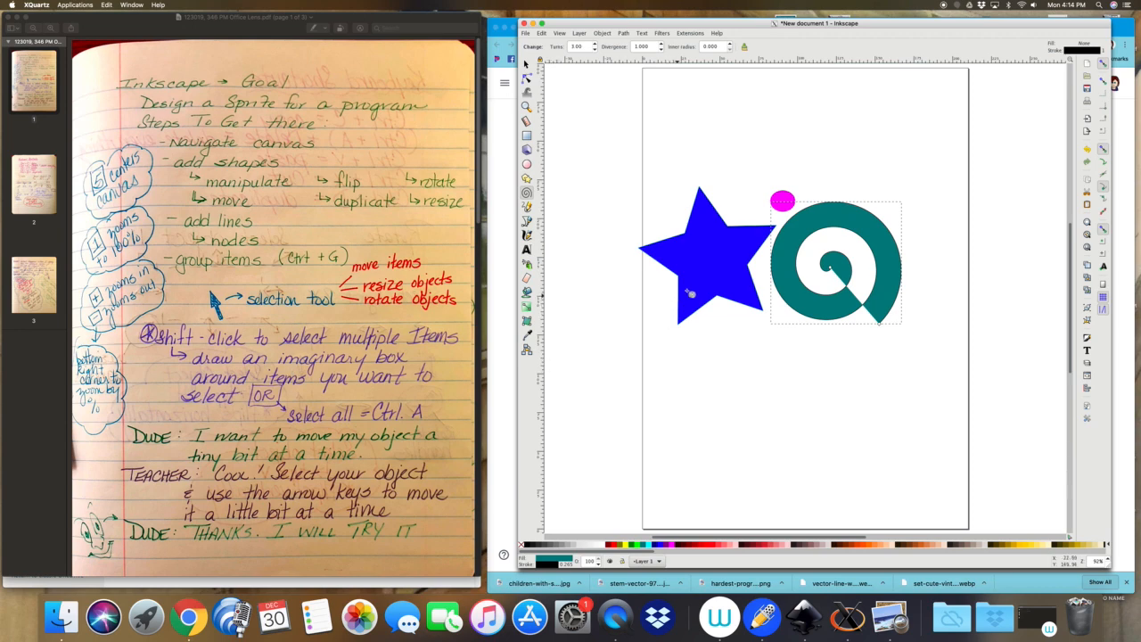
Move the star and spiral together lower on the page and scale them down to about 145 by 69 mm
{"action": "left_click", "coordinate": [526, 64]}
{"action": "left_click", "coordinate": [712, 285], "text": "shift"}
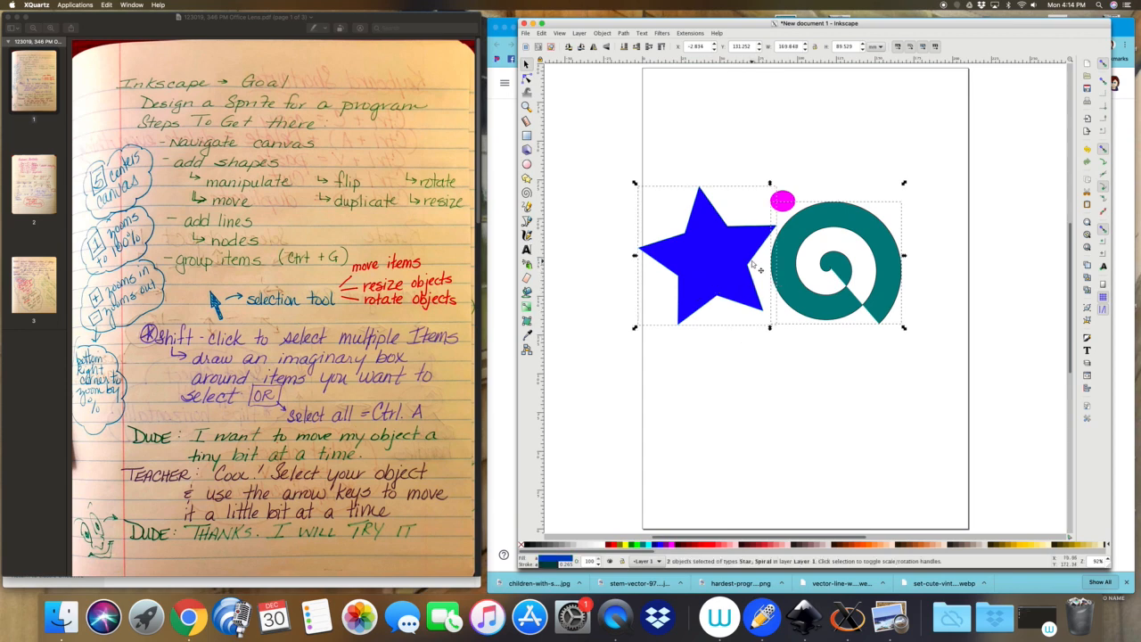
{"action": "left_click_drag", "start_coordinate": [750, 264], "coordinate": [774, 347]}
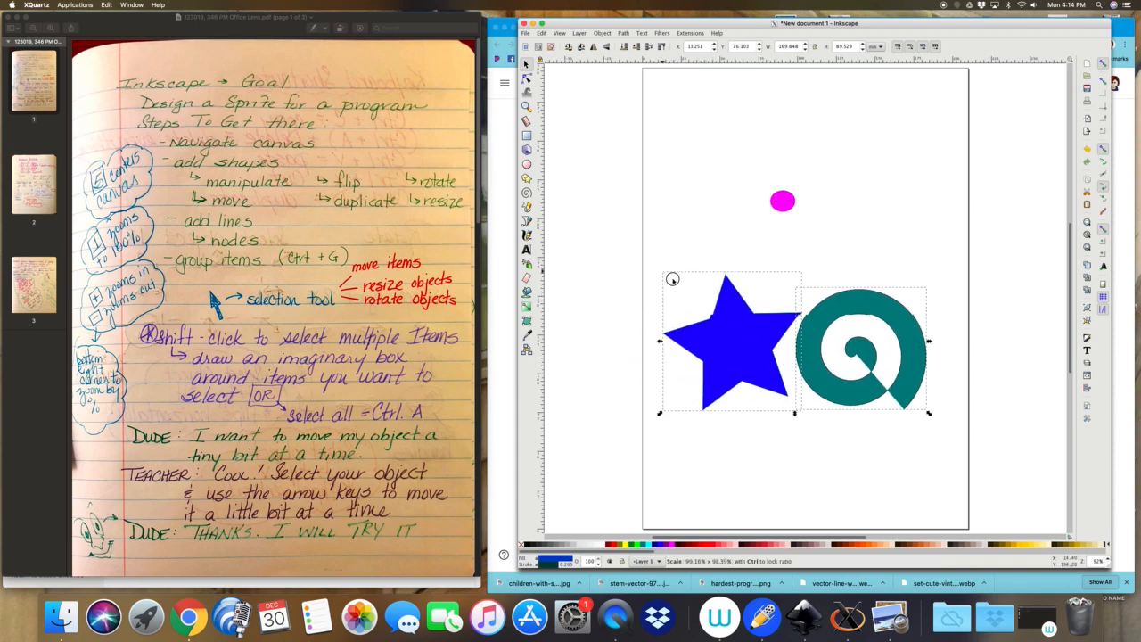
{"action": "left_click_drag", "start_coordinate": [663, 270], "coordinate": [736, 350]}
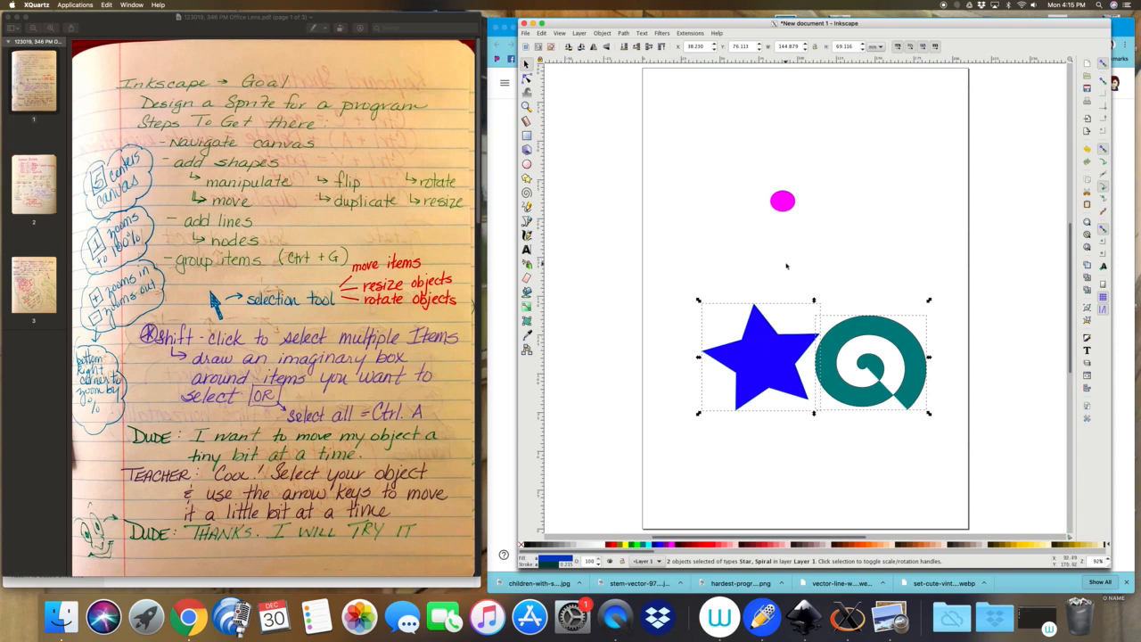
Combine the ellipse, spiral and star into one selection by adding them one at a time, and clear the selection
{"action": "left_click", "coordinate": [783, 203], "text": "shift"}
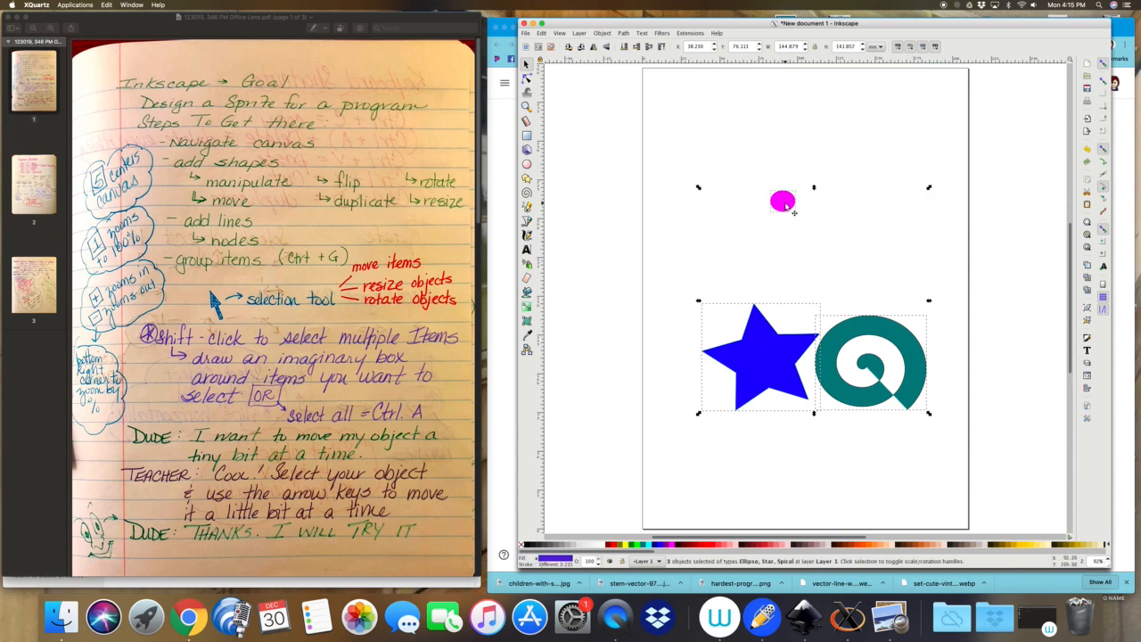
{"action": "left_click_drag", "start_coordinate": [790, 249], "coordinate": [722, 206]}
{"action": "left_click", "coordinate": [781, 204]}
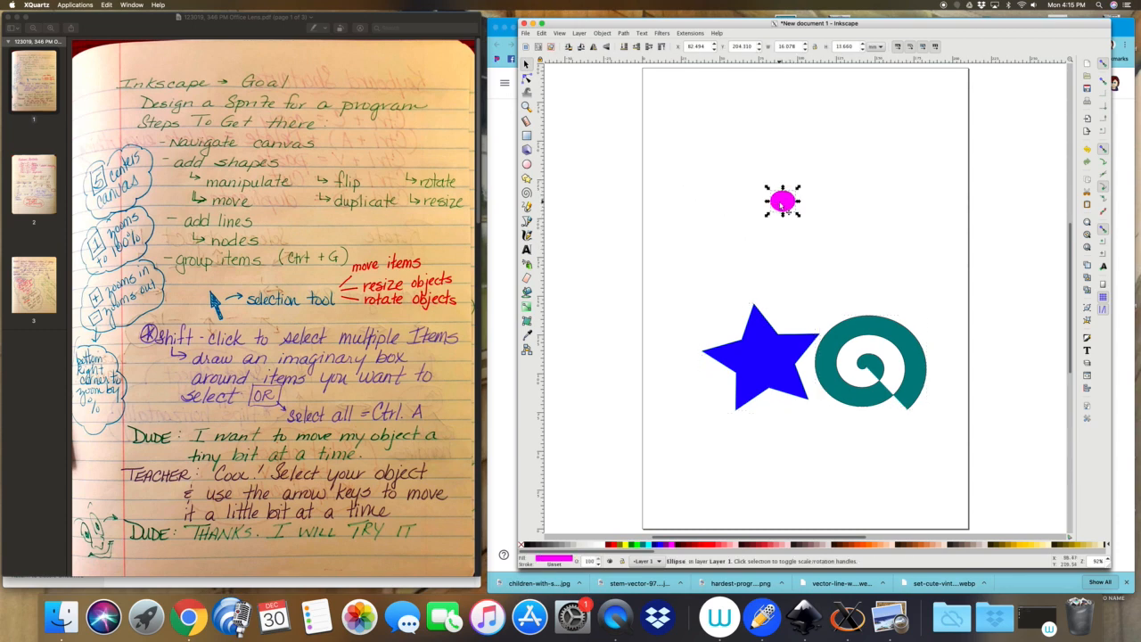
{"action": "left_click", "coordinate": [841, 356], "text": "shift"}
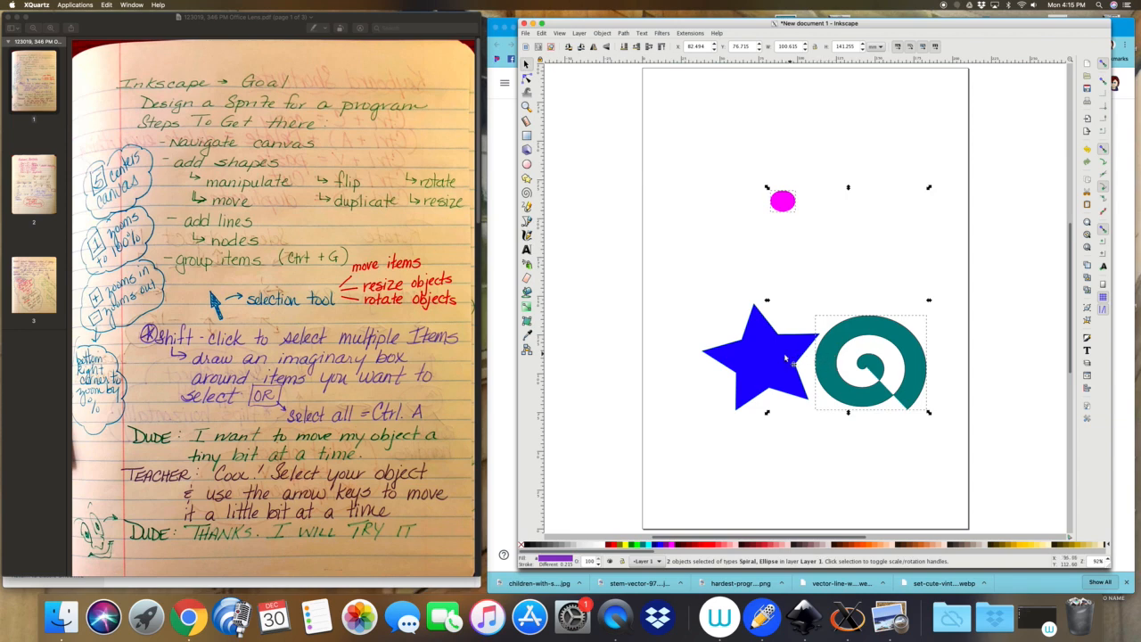
{"action": "left_click", "coordinate": [777, 357], "text": "shift"}
{"action": "left_click_drag", "start_coordinate": [773, 293], "coordinate": [715, 259]}
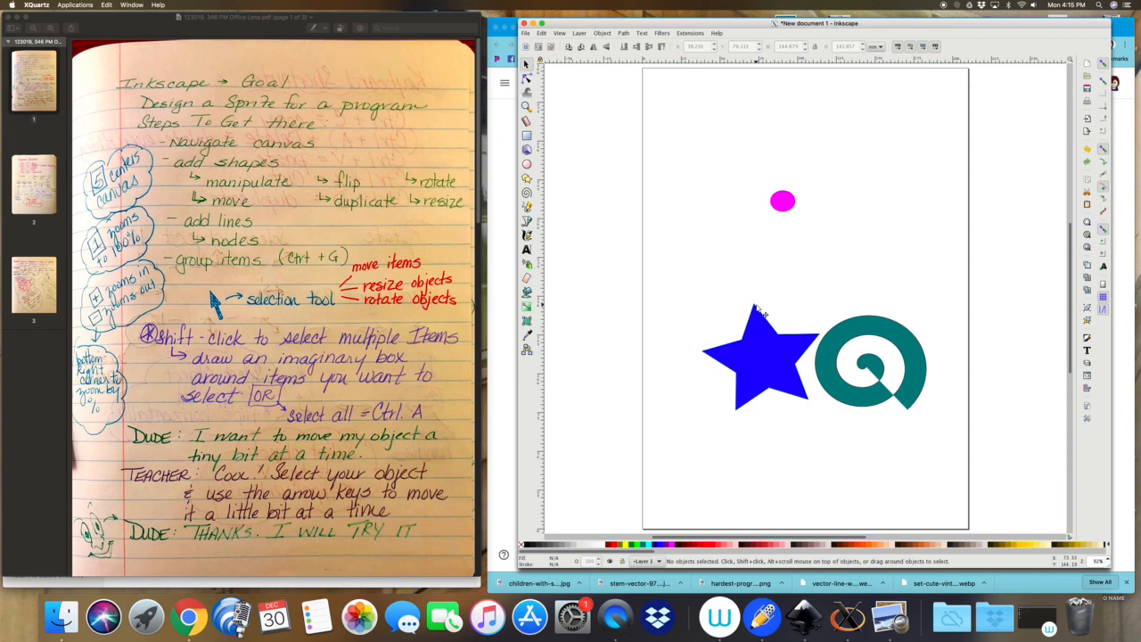
Select the ellipse, star and spiral with a selection box and move them about 10 mm up and 4 mm left
{"action": "left_click_drag", "start_coordinate": [699, 166], "coordinate": [934, 440]}
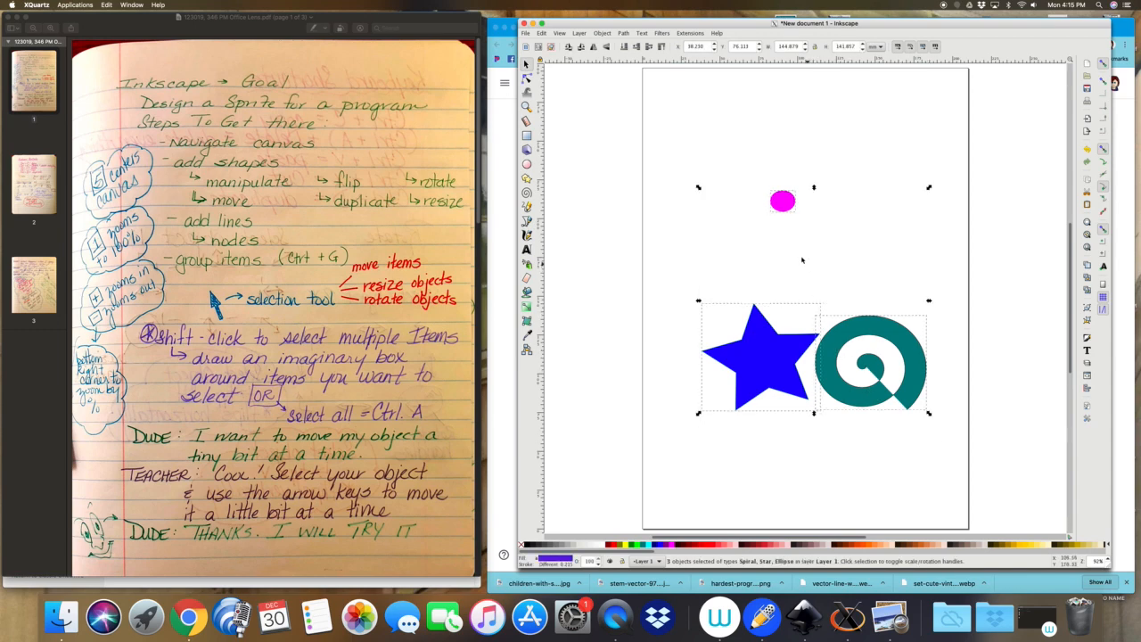
{"action": "mouse_move", "coordinate": [784, 203]}
{"action": "left_mouse_down"}
{"action": "mouse_move", "coordinate": [738, 153]}
{"action": "mouse_move", "coordinate": [820, 168]}
{"action": "mouse_move", "coordinate": [825, 188]}
{"action": "mouse_move", "coordinate": [787, 194]}
{"action": "left_mouse_up"}
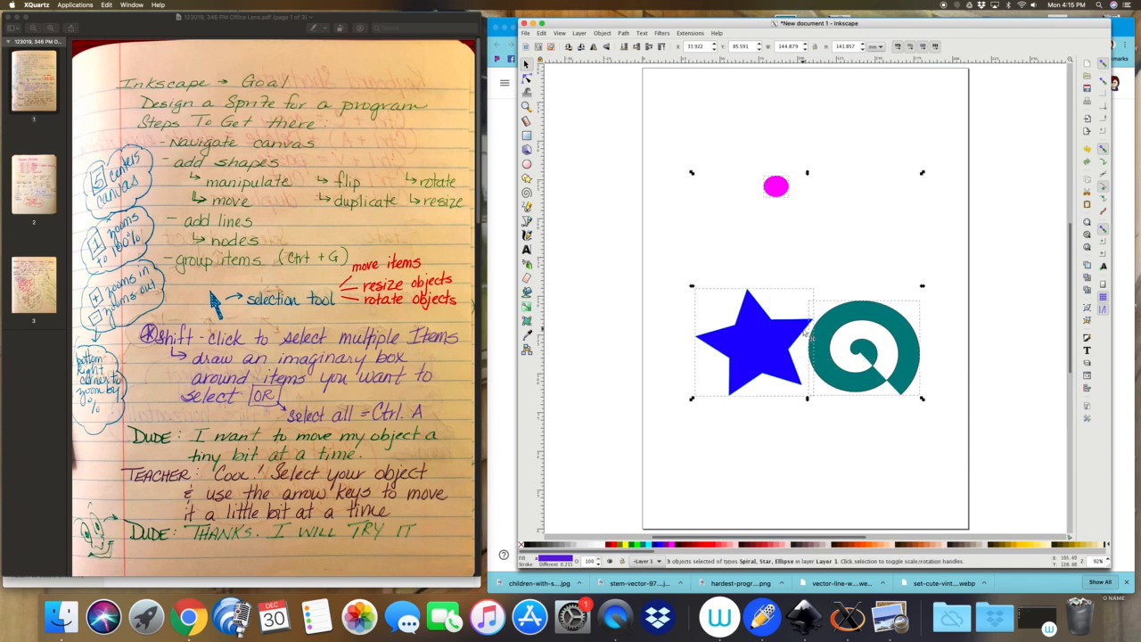
Select all objects on the canvas at once, move them about 16 mm up and 5 mm left, and clear the selection
{"action": "left_click", "coordinate": [673, 258]}
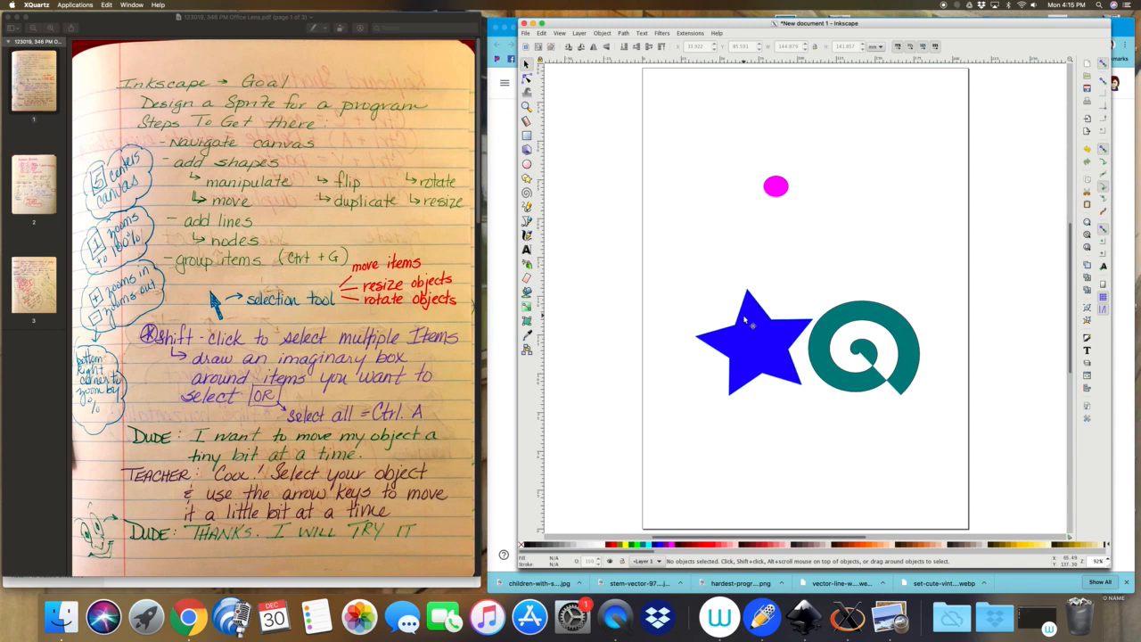
{"action": "key", "text": "a"}
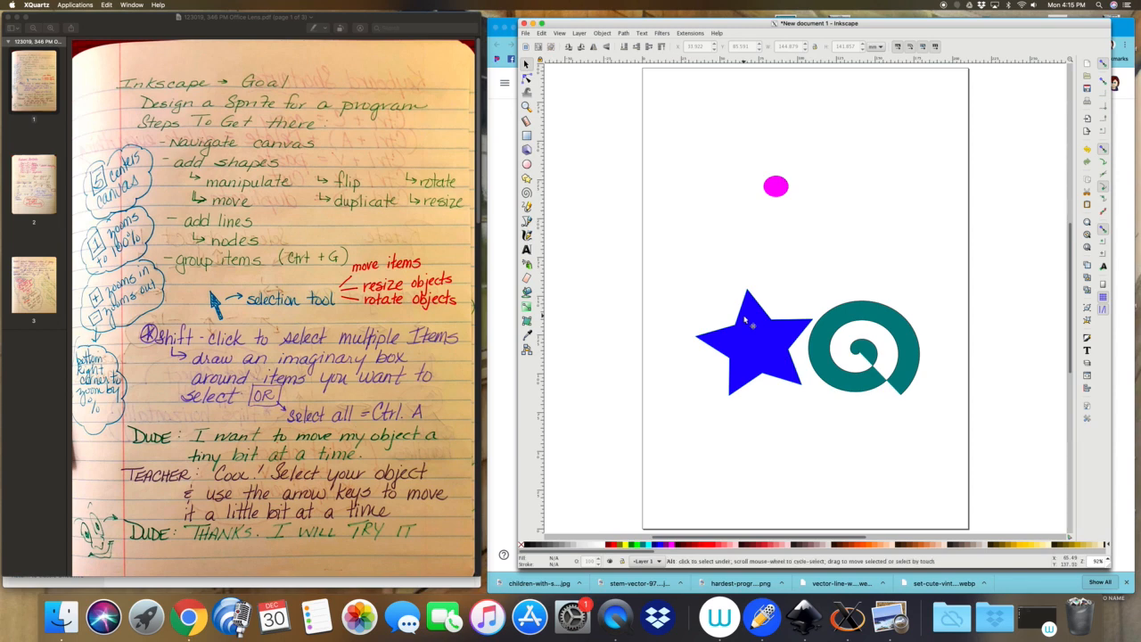
{"action": "left_click", "coordinate": [748, 322]}
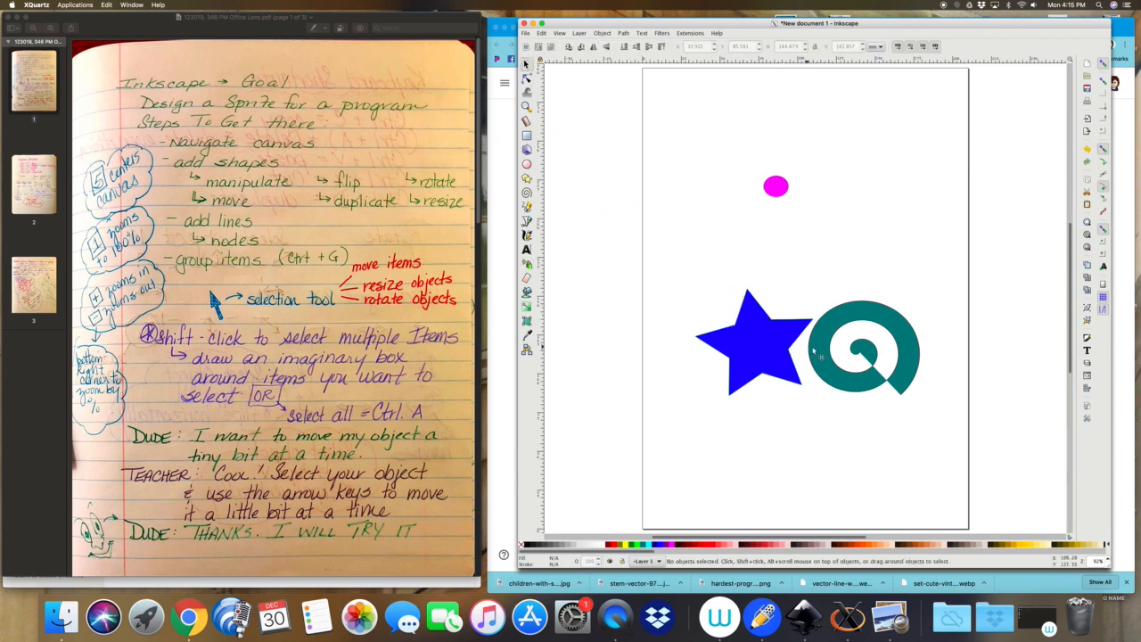
{"action": "key", "text": "ctrl+a"}
{"action": "left_click_drag", "start_coordinate": [784, 259], "coordinate": [816, 309]}
{"action": "key", "text": "ctrl+a"}
{"action": "mouse_move", "coordinate": [776, 344]}
{"action": "left_mouse_down"}
{"action": "mouse_move", "coordinate": [797, 323]}
{"action": "mouse_move", "coordinate": [754, 285]}
{"action": "mouse_move", "coordinate": [763, 340]}
{"action": "mouse_move", "coordinate": [740, 315]}
{"action": "mouse_move", "coordinate": [772, 321]}
{"action": "left_mouse_up"}
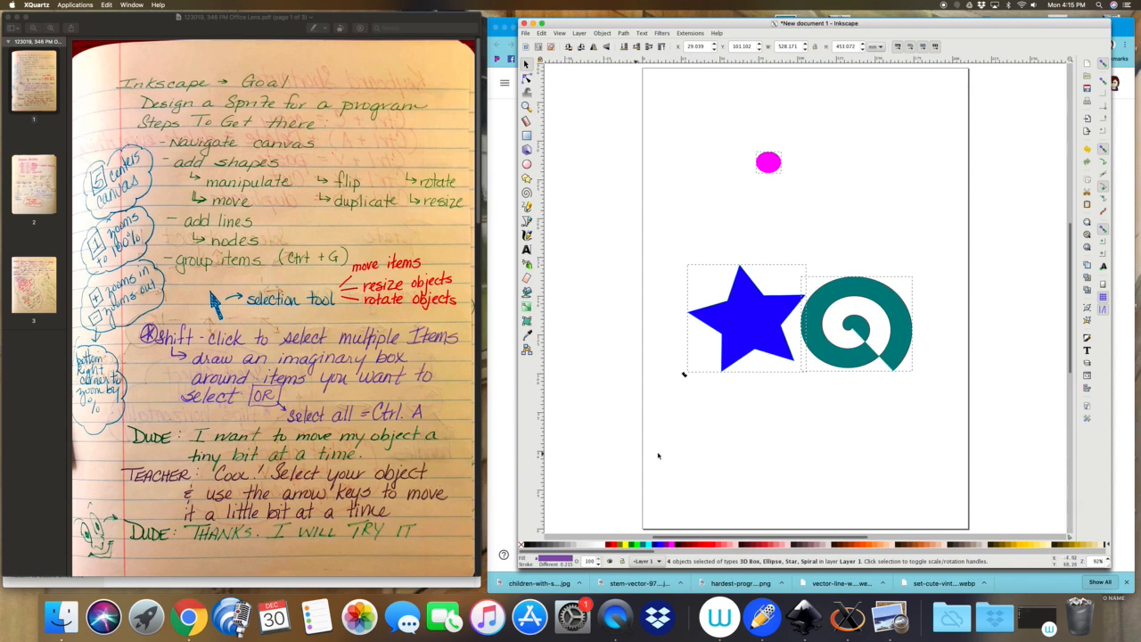
{"action": "left_click", "coordinate": [756, 460]}
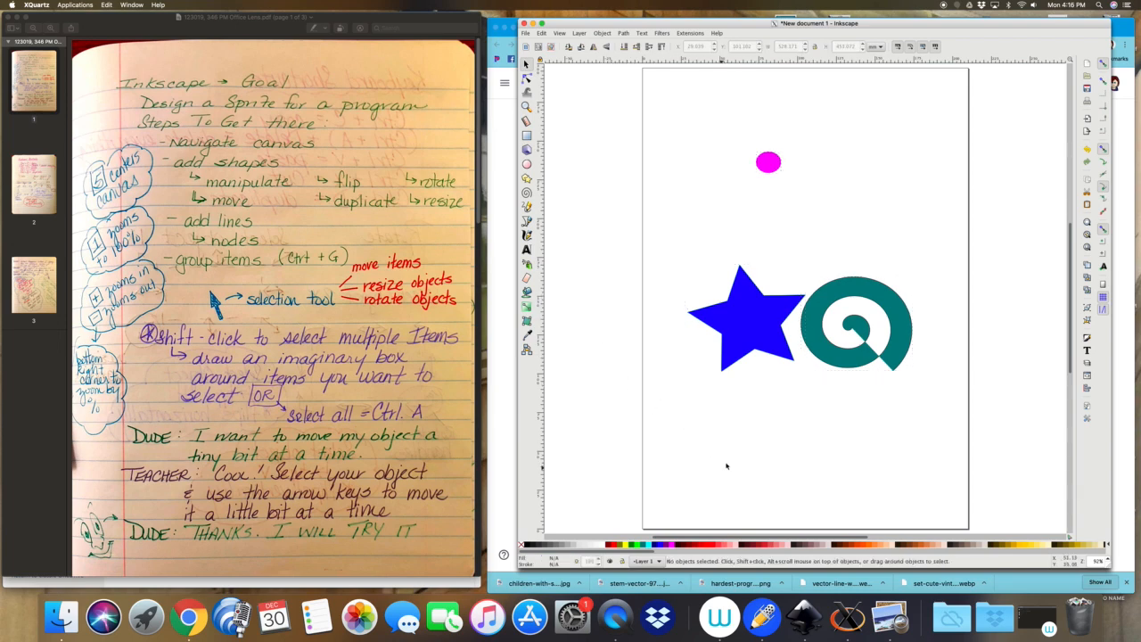
Select the blue star and nudge it upward in small increments by about 8 mm
{"action": "left_click", "coordinate": [740, 333]}
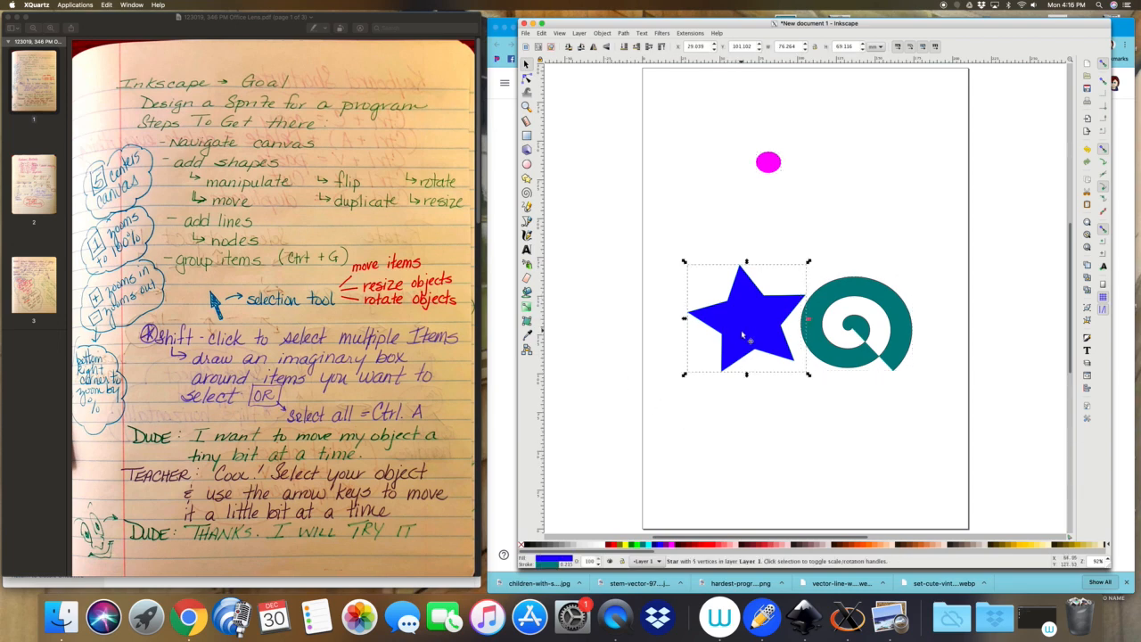
{"action": "key", "text": "Up"}
{"action": "key", "text": "Up"}
{"action": "key", "text": "Up"}
{"action": "key", "text": "Up"}
{"action": "key", "text": "Up"}
{"action": "key", "text": "Up"}
{"action": "key", "text": "Up"}
{"action": "key", "text": "Up"}
{"action": "key", "text": "Up"}
{"action": "key", "text": "Up"}
{"action": "key", "text": "Up"}
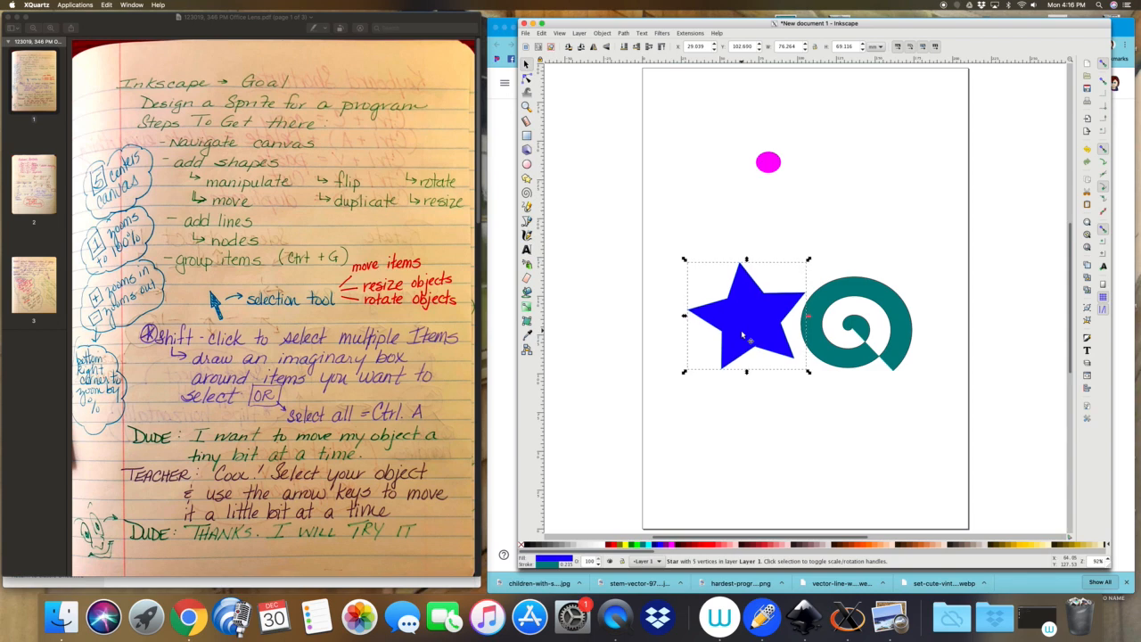
{"action": "key", "text": "Up"}
{"action": "key", "text": "Up"}
{"action": "key", "text": "Up"}
{"action": "key", "text": "Up"}
Nudge the star about 14 mm to the right in small increments so it overlaps the spiral
{"action": "key", "text": "Right"}
{"action": "key", "text": "Right"}
{"action": "key", "text": "Right"}
{"action": "key", "text": "Right"}
{"action": "key", "text": "Right"}
{"action": "key", "text": "Right"}
{"action": "key", "text": "Right"}
{"action": "key", "text": "Right"}
{"action": "key", "text": "Right"}
{"action": "key", "text": "Right"}
{"action": "key", "text": "Right"}
{"action": "key", "text": "Right"}
{"action": "key", "text": "Right"}
{"action": "key", "text": "Right"}
{"action": "key", "text": "Right"}
{"action": "key", "text": "Right"}
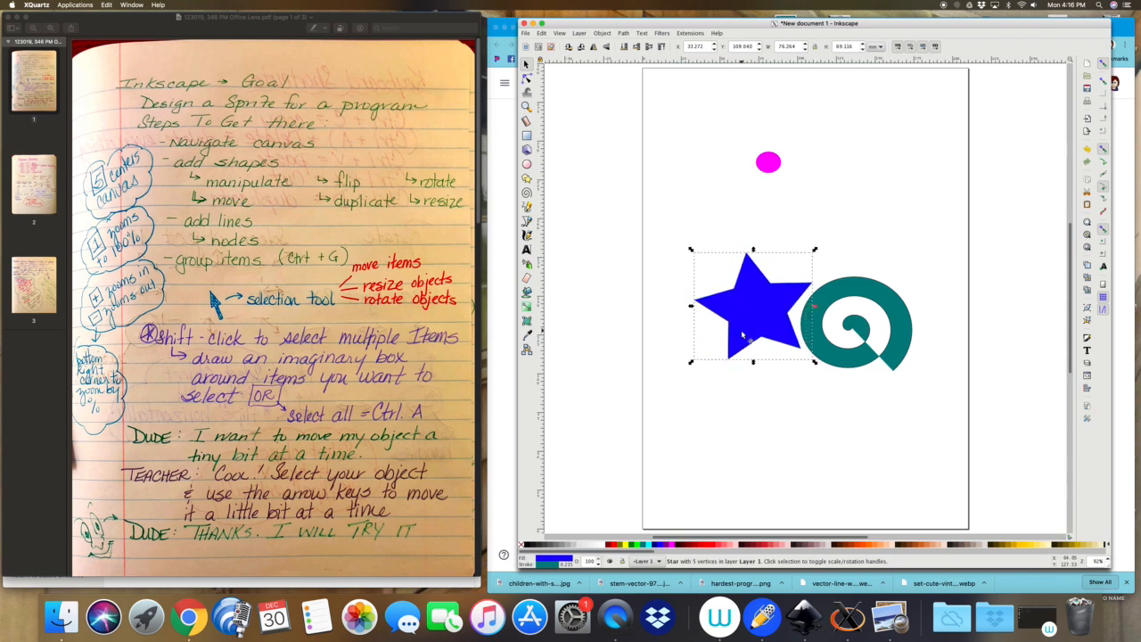
{"action": "key", "text": "Right"}
{"action": "key", "text": "Right"}
{"action": "key", "text": "Right"}
{"action": "key", "text": "Right"}
{"action": "key", "text": "Right"}
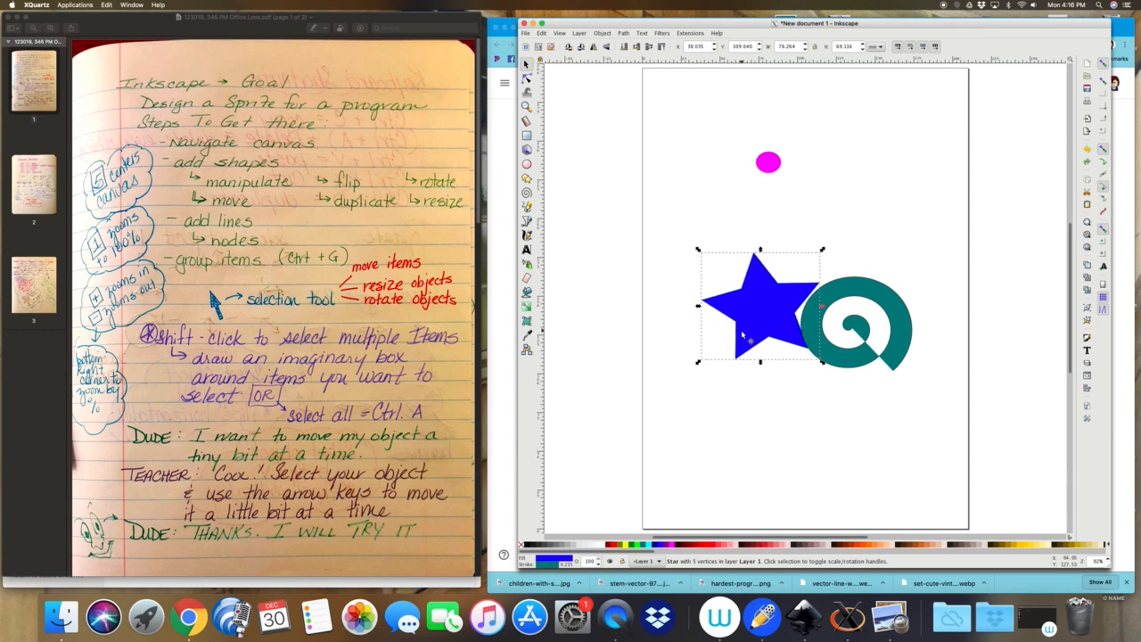
{"action": "key", "text": "Right"}
{"action": "key", "text": "Right"}
{"action": "key", "text": "Right"}
{"action": "key", "text": "Right"}
{"action": "key", "text": "Right"}
{"action": "key", "text": "Right"}
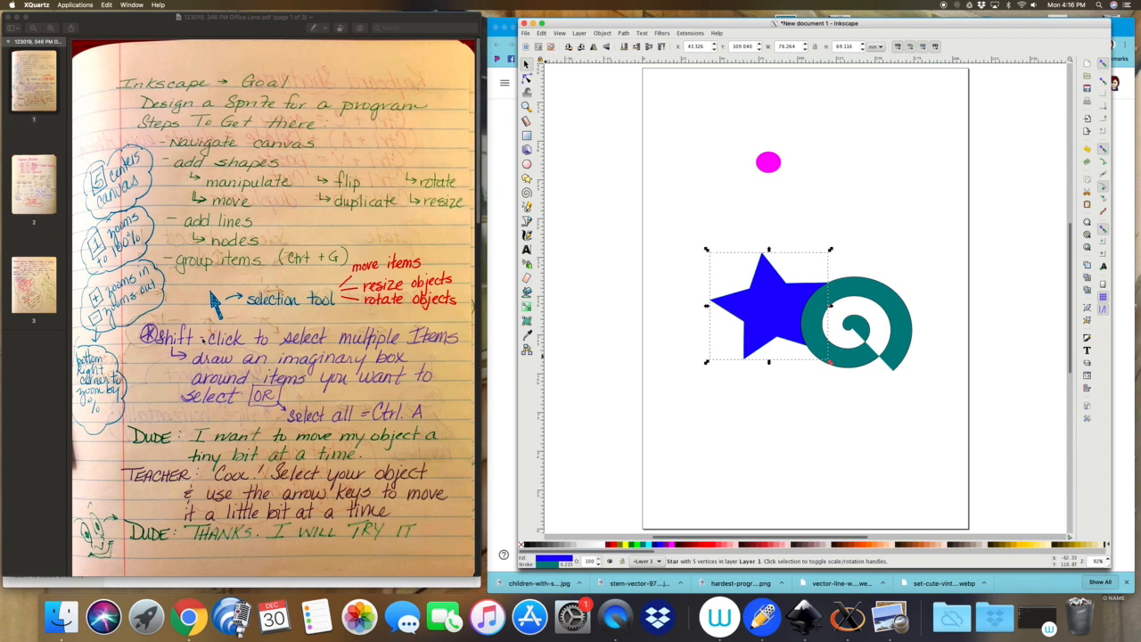
Show page 2 of the notes PDF, and return to the Inkscape drawing with nothing selected
{"action": "left_click", "coordinate": [41, 192]}
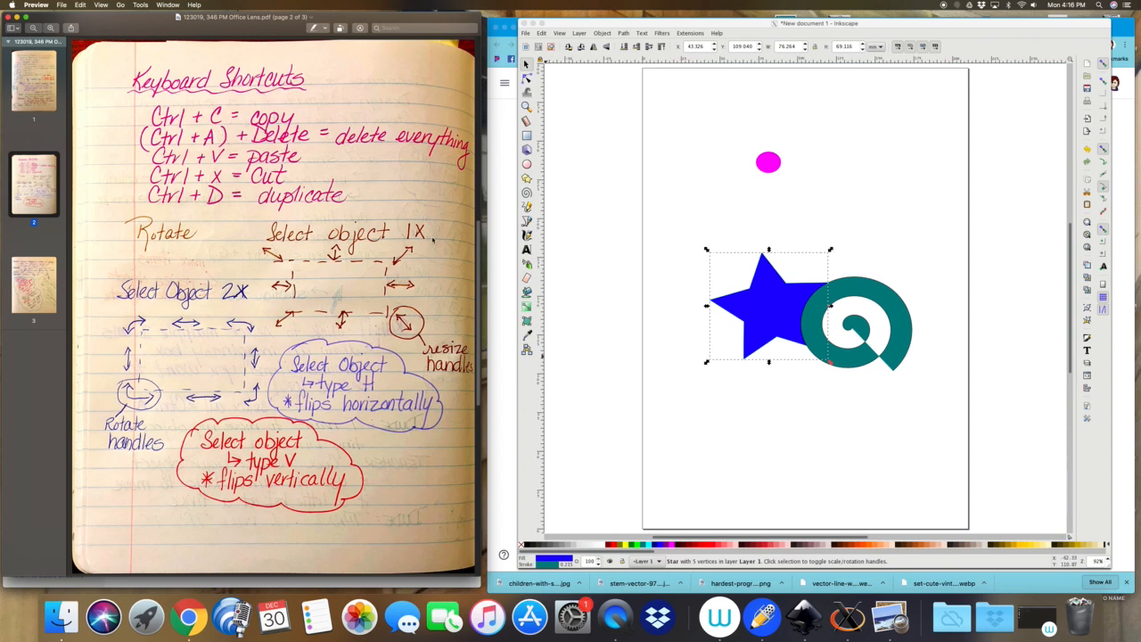
{"action": "left_click", "coordinate": [687, 312]}
{"action": "left_click", "coordinate": [690, 300]}
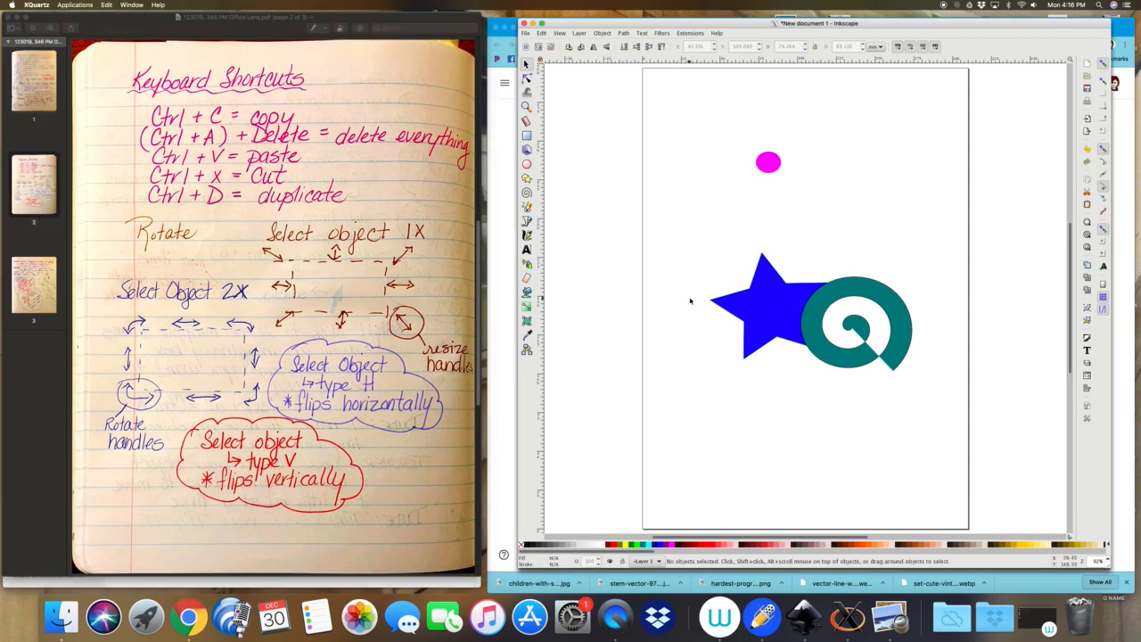
Select everything in the drawing, delete it, and undo the deletion
{"action": "key", "text": "ctrl+a"}
{"action": "key", "text": "Delete"}
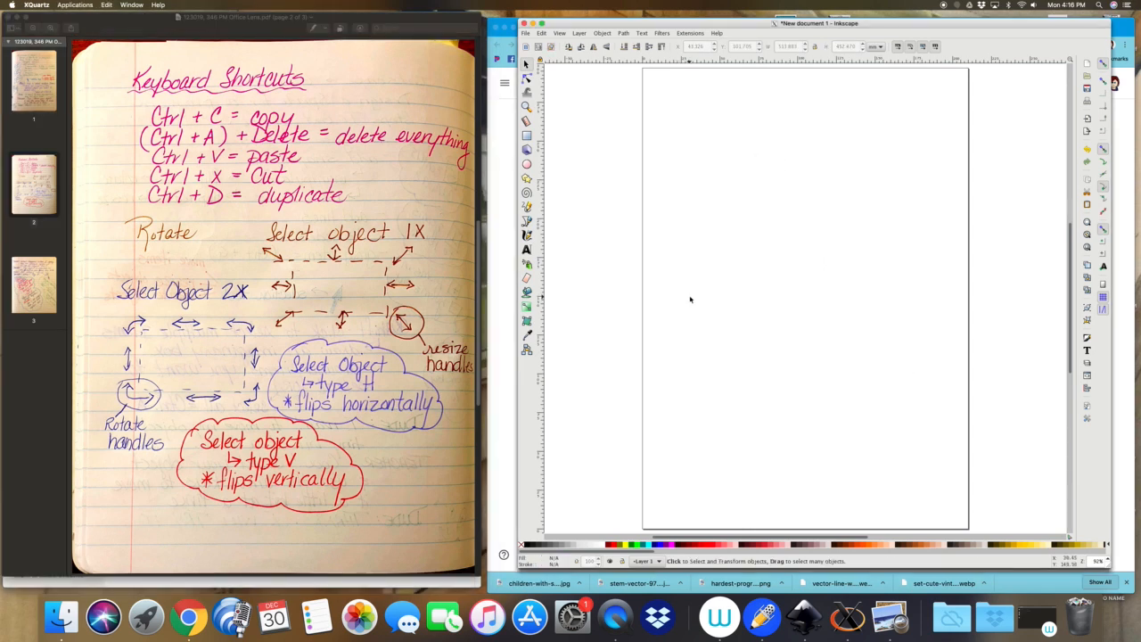
{"action": "key", "text": "ctrl"}
{"action": "left_click", "coordinate": [541, 33]}
{"action": "left_click", "coordinate": [555, 42]}
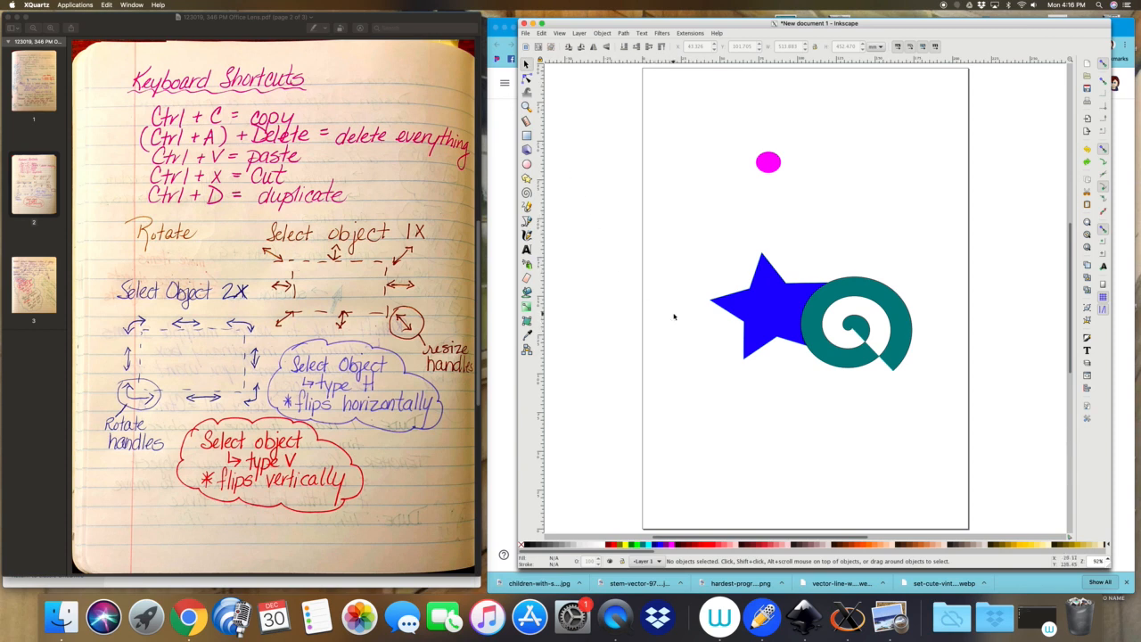
Copy the blue star, paste it, and move the pasted star beside the pink ellipse in the upper part of the page
{"action": "left_click", "coordinate": [758, 317]}
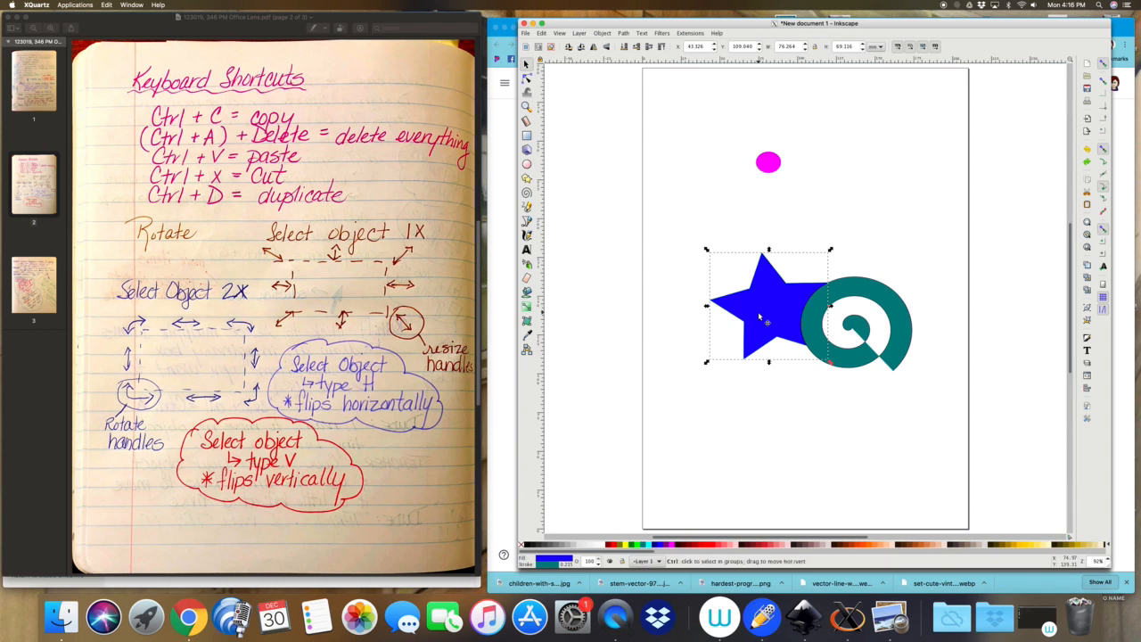
{"action": "left_click", "coordinate": [688, 188]}
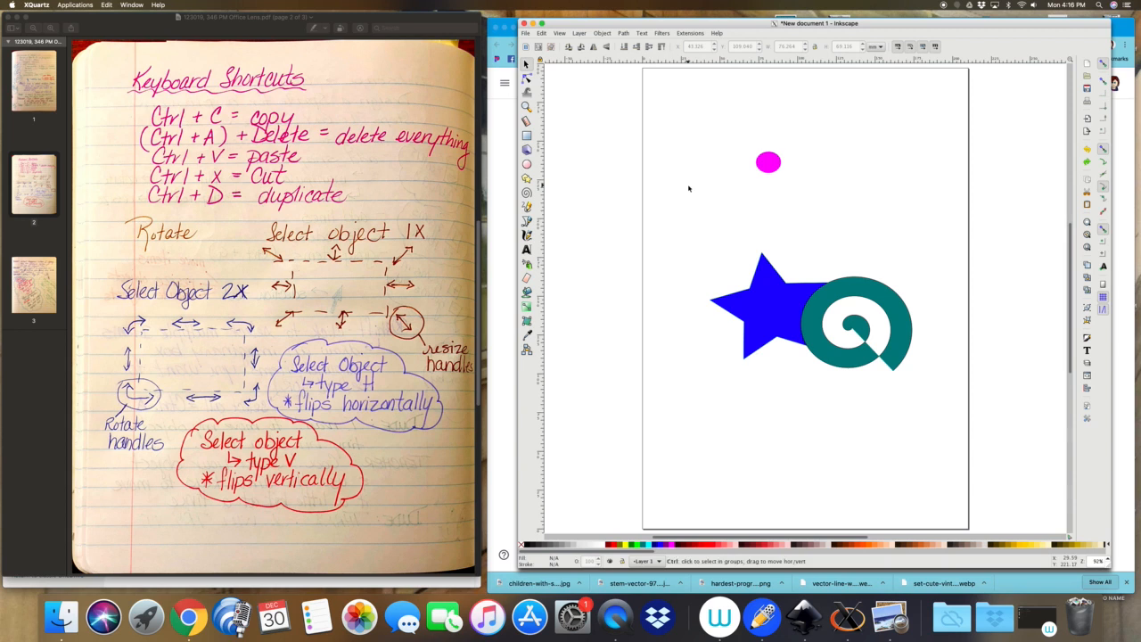
{"action": "key", "text": "ctrl+v"}
{"action": "left_click_drag", "start_coordinate": [683, 186], "coordinate": [838, 178]}
{"action": "left_click", "coordinate": [813, 226]}
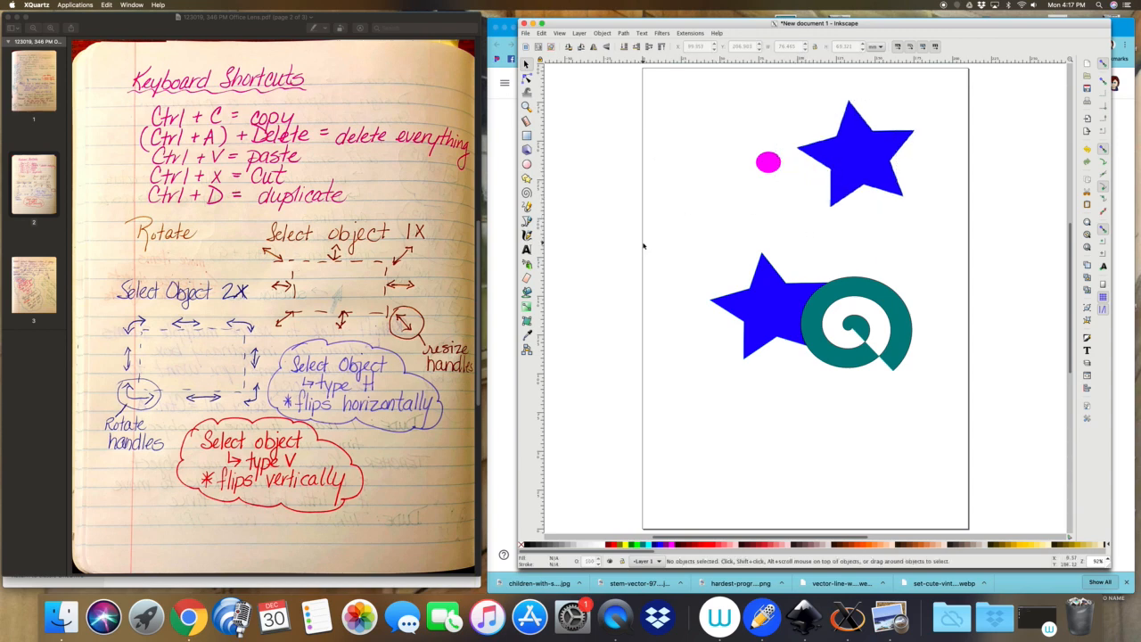
Delete the pasted star, paste a fresh copy, and move it above the teal spiral
{"action": "left_click", "coordinate": [838, 162]}
{"action": "key", "text": "Delete"}
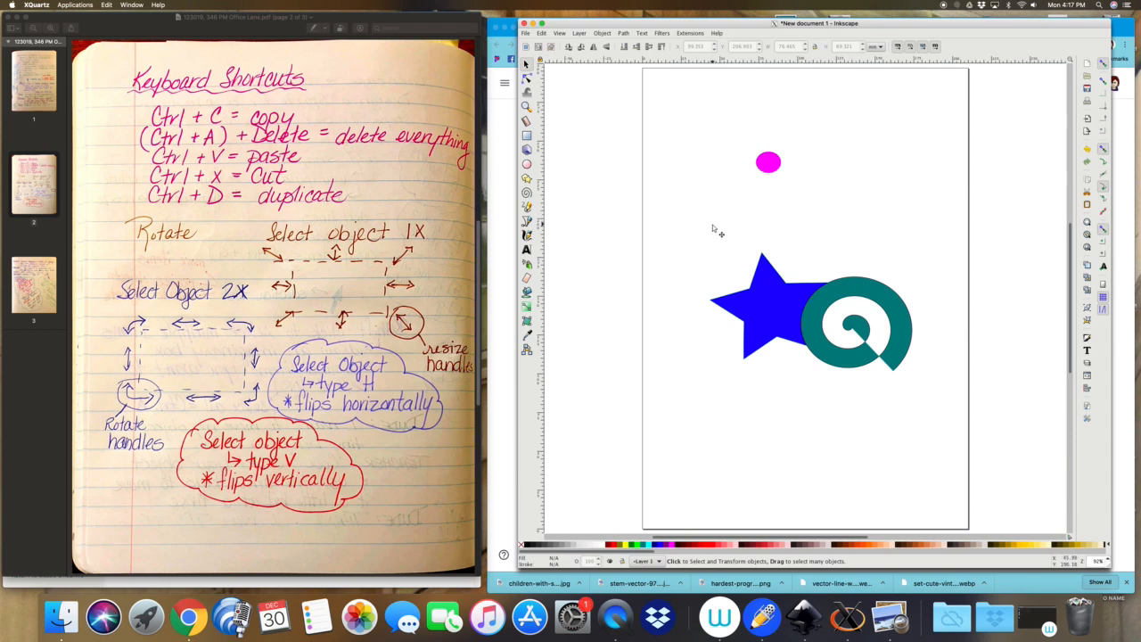
{"action": "key", "text": "ctrl+v"}
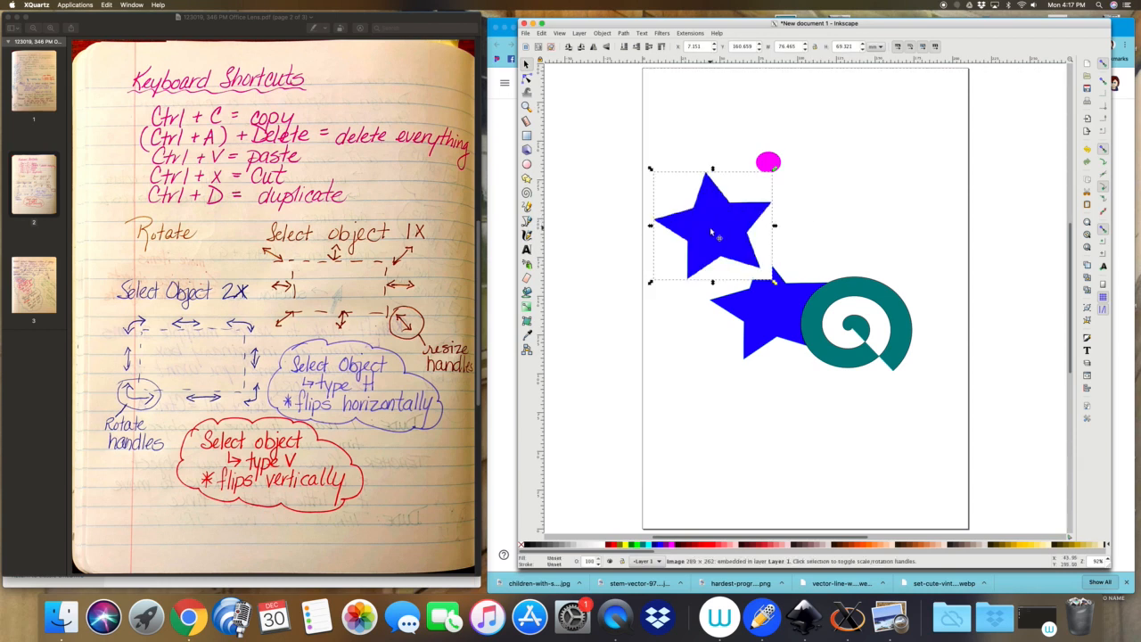
{"action": "left_click_drag", "start_coordinate": [712, 228], "coordinate": [871, 196]}
{"action": "left_click", "coordinate": [722, 241]}
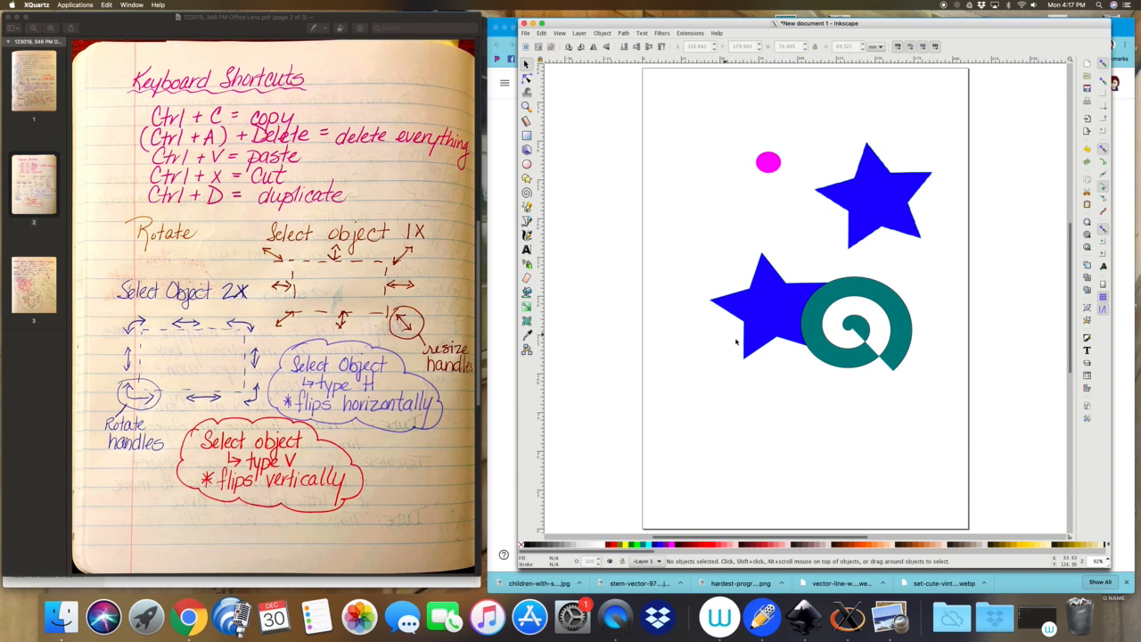
Duplicate the teal spiral and move the duplicate below the original star
{"action": "left_click", "coordinate": [827, 322]}
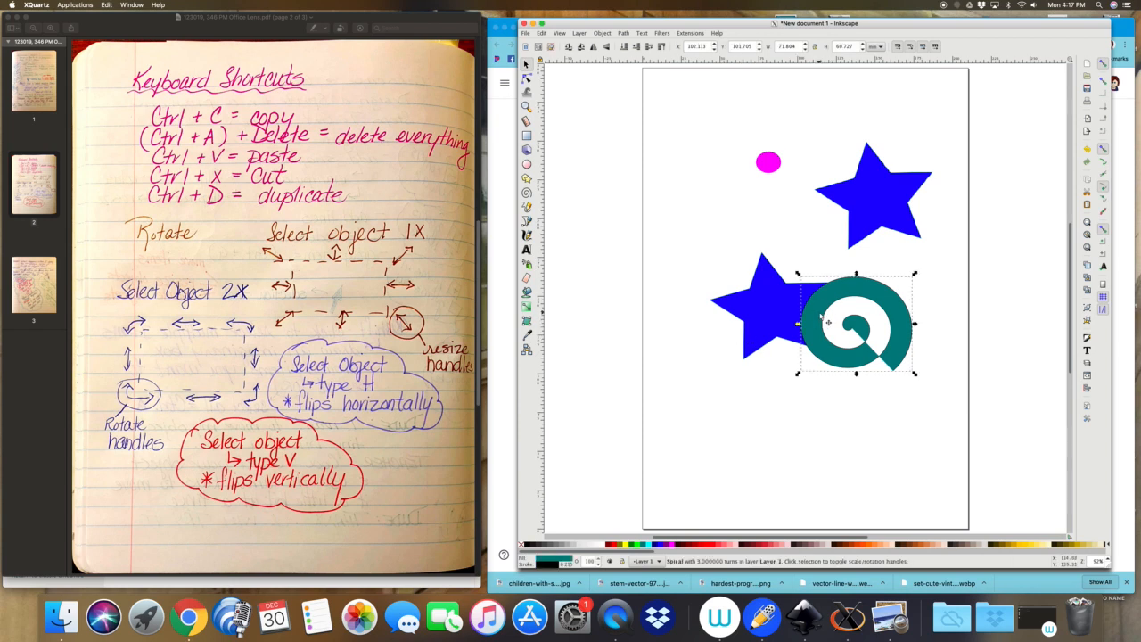
{"action": "key", "text": "ctrl"}
{"action": "key", "text": "ctrl+d"}
{"action": "left_click_drag", "start_coordinate": [829, 324], "coordinate": [725, 413]}
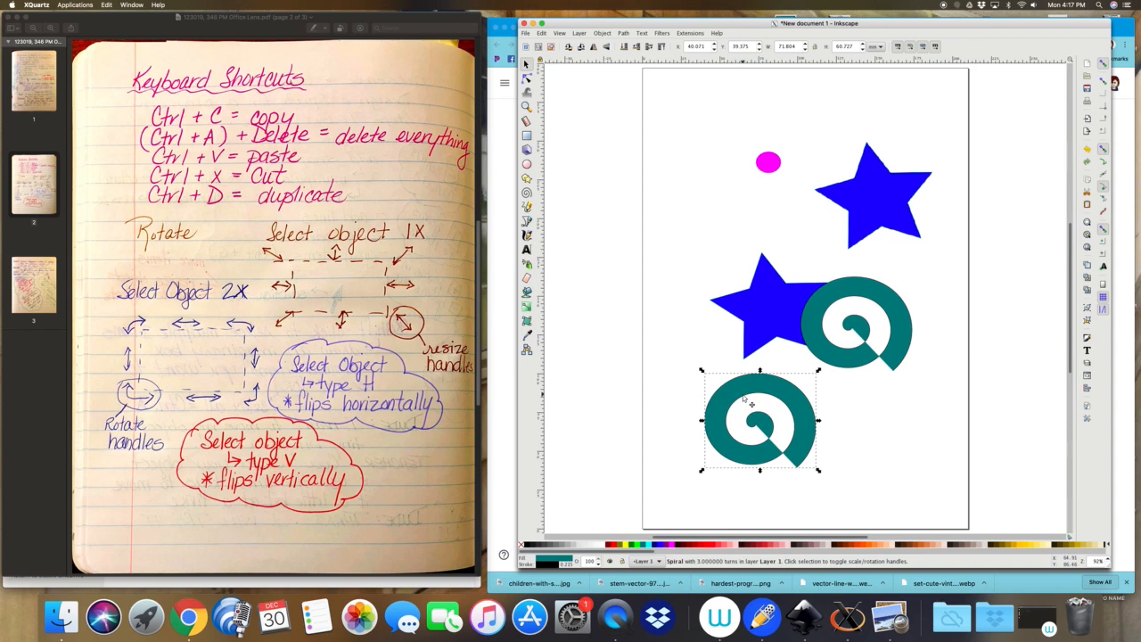
Select all objects in the drawing and delete them
{"action": "key", "text": "ctrl+a"}
{"action": "key", "text": "Delete"}
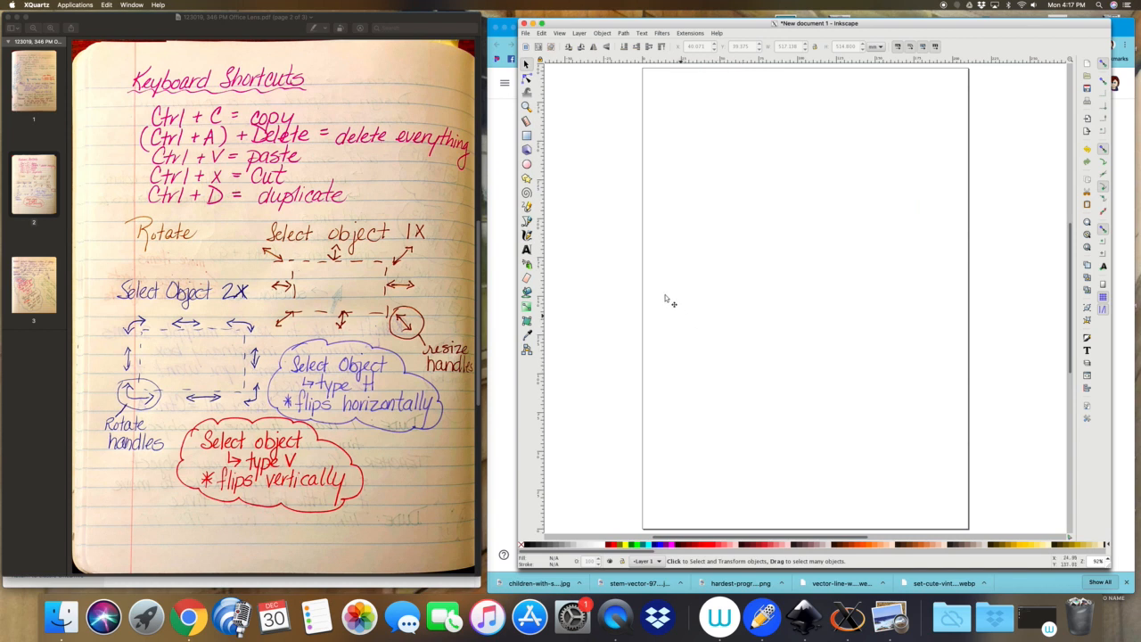
Draw a large five-pointed star about 180 by 178 mm and move it to the middle of the page
{"action": "left_click", "coordinate": [526, 179]}
{"action": "left_click_drag", "start_coordinate": [725, 182], "coordinate": [824, 290]}
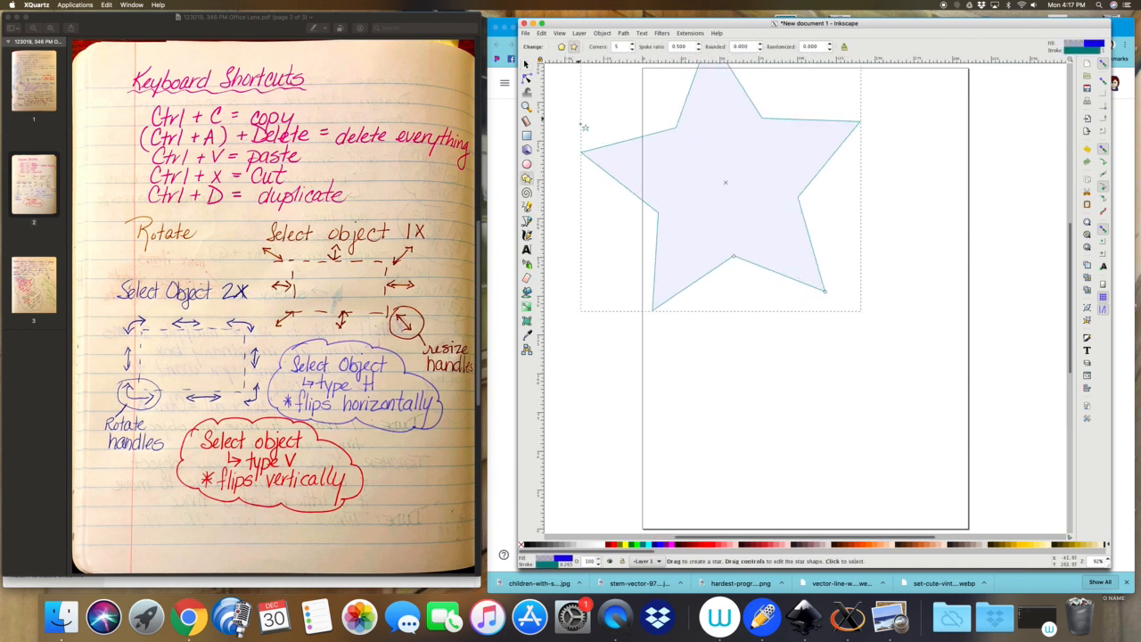
{"action": "left_click", "coordinate": [526, 64]}
{"action": "left_click_drag", "start_coordinate": [657, 158], "coordinate": [775, 253]}
Set the star's fill alpha to 255 so its blue is fully opaque, and clear the selection
{"action": "right_click", "coordinate": [820, 231]}
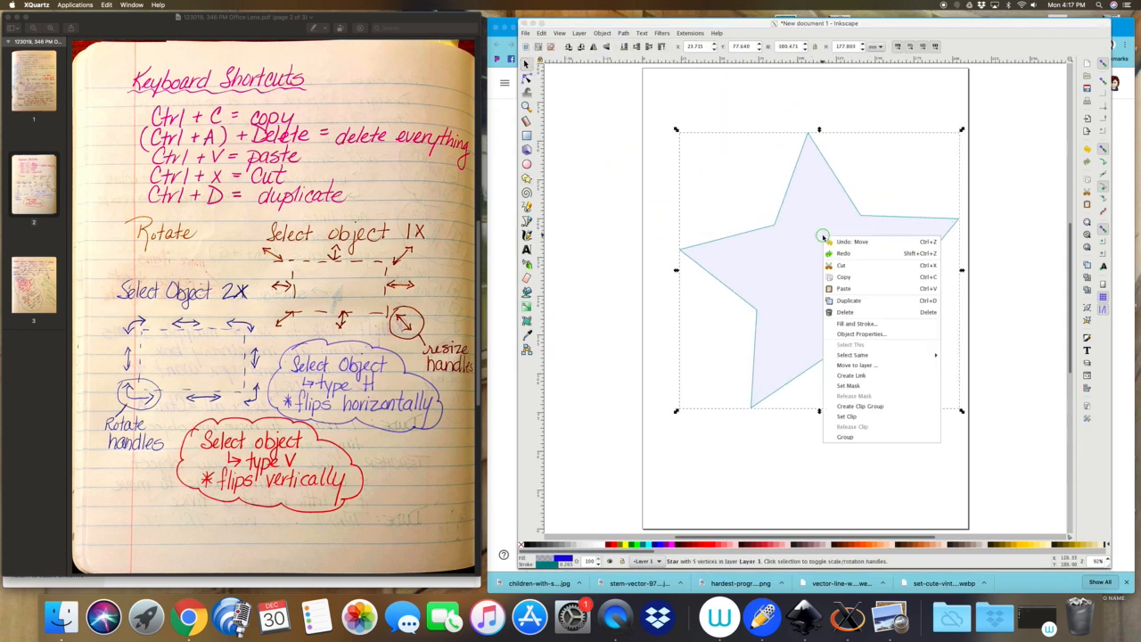
{"action": "left_click", "coordinate": [863, 325]}
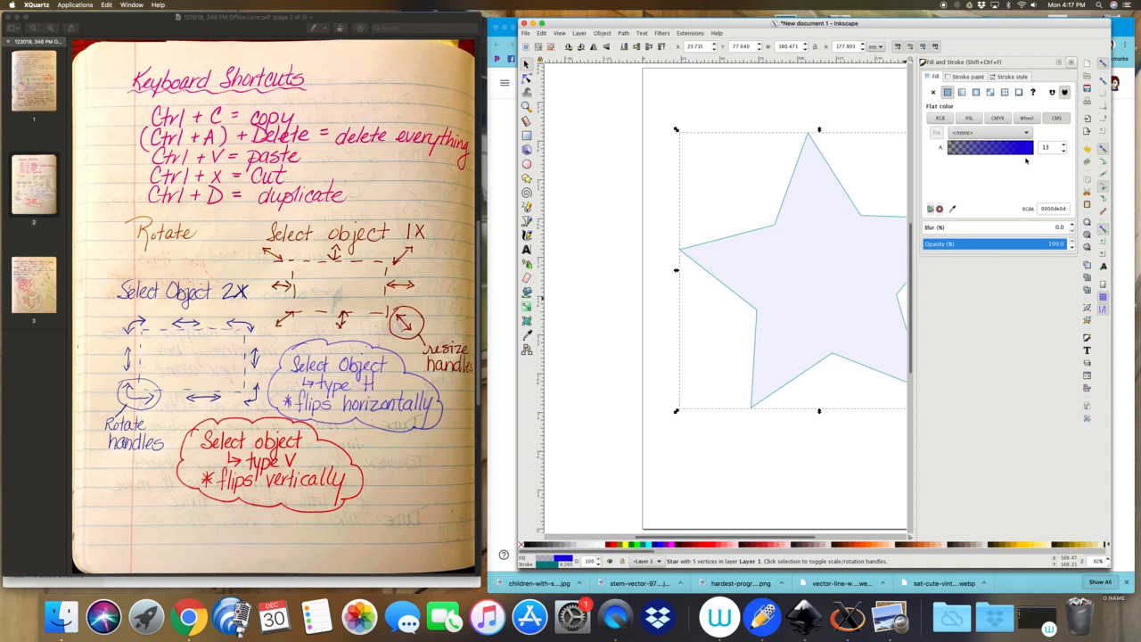
{"action": "type", "text": "255"}
{"action": "key", "text": "Return"}
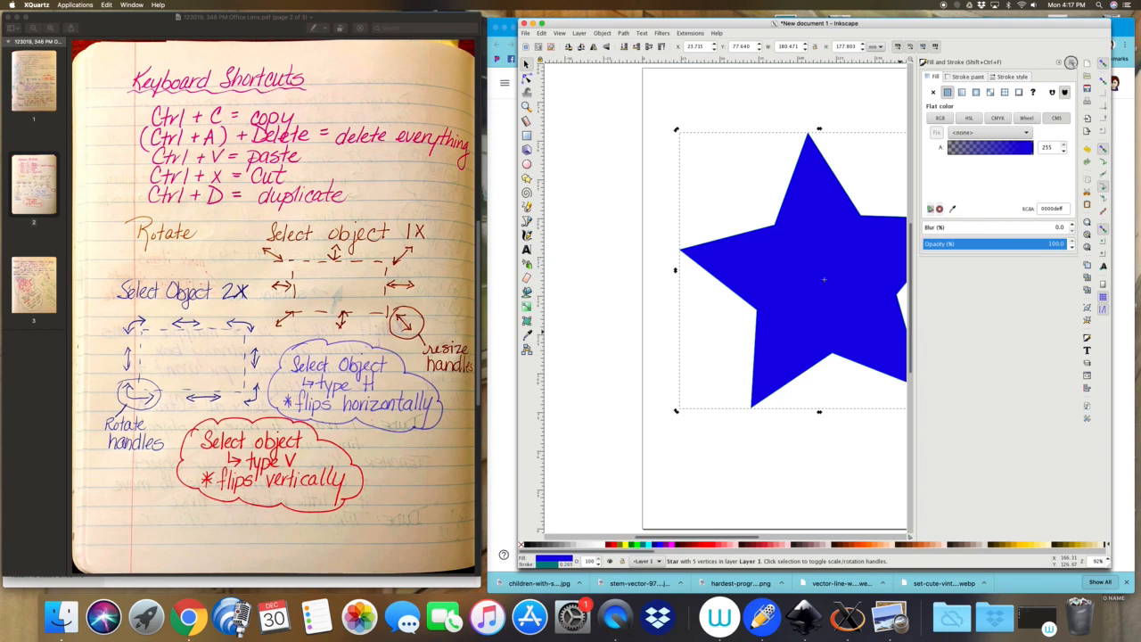
{"action": "left_click", "coordinate": [1070, 61]}
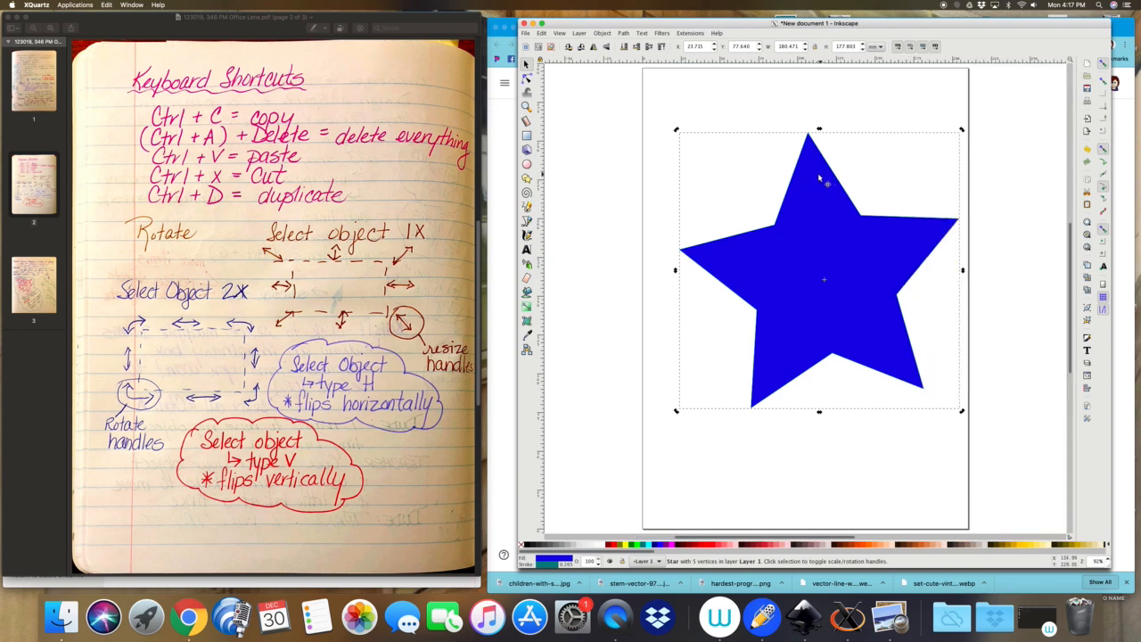
{"action": "left_click", "coordinate": [762, 117]}
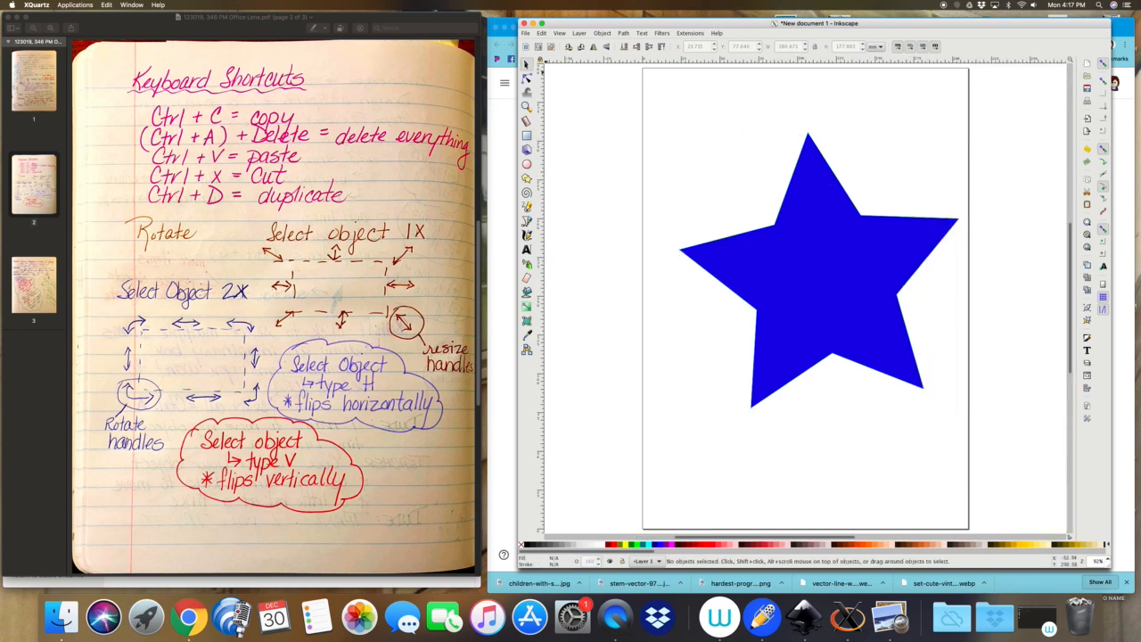
Scale the star down to about 141 by 140 mm and move it slightly up and left on the page
{"action": "left_click", "coordinate": [818, 259]}
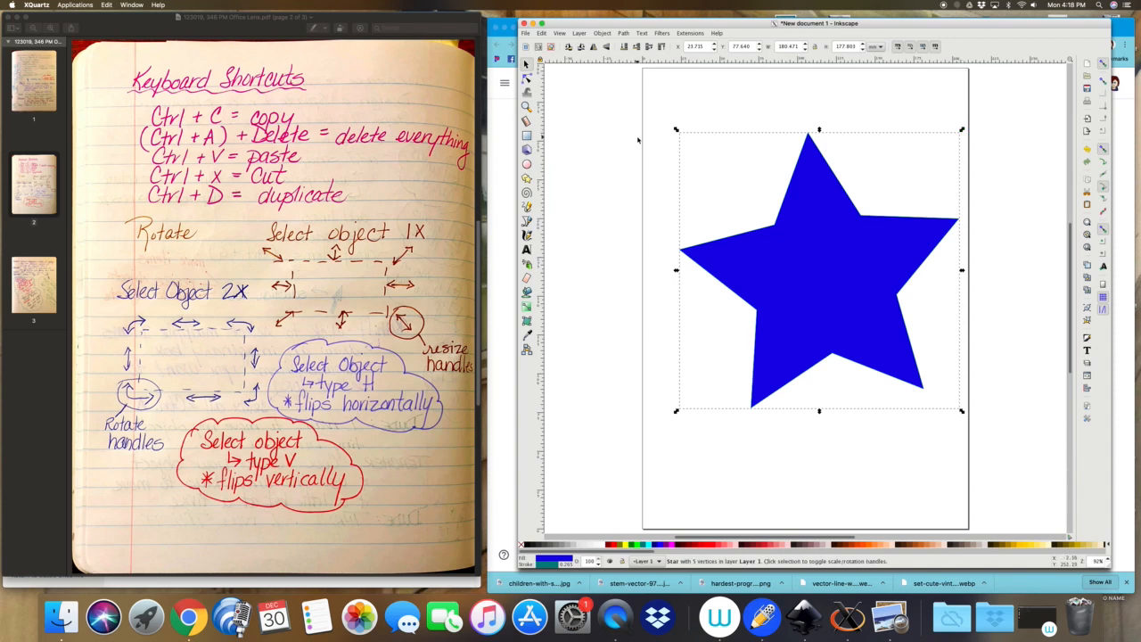
{"action": "left_click_drag", "start_coordinate": [677, 131], "coordinate": [739, 188]}
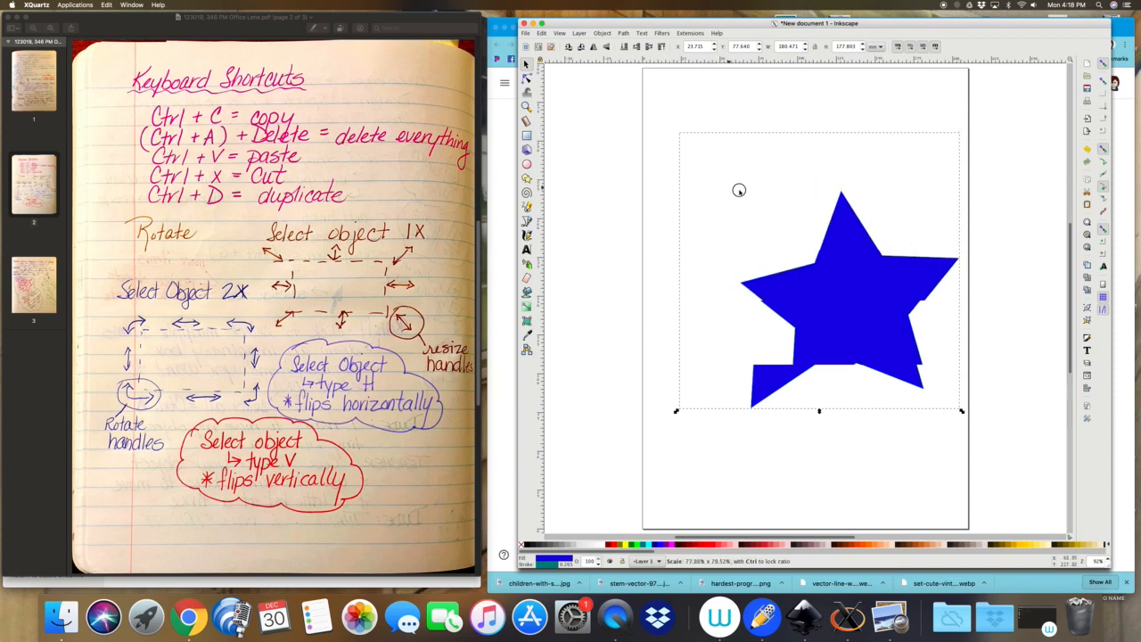
{"action": "left_click_drag", "start_coordinate": [833, 287], "coordinate": [802, 262]}
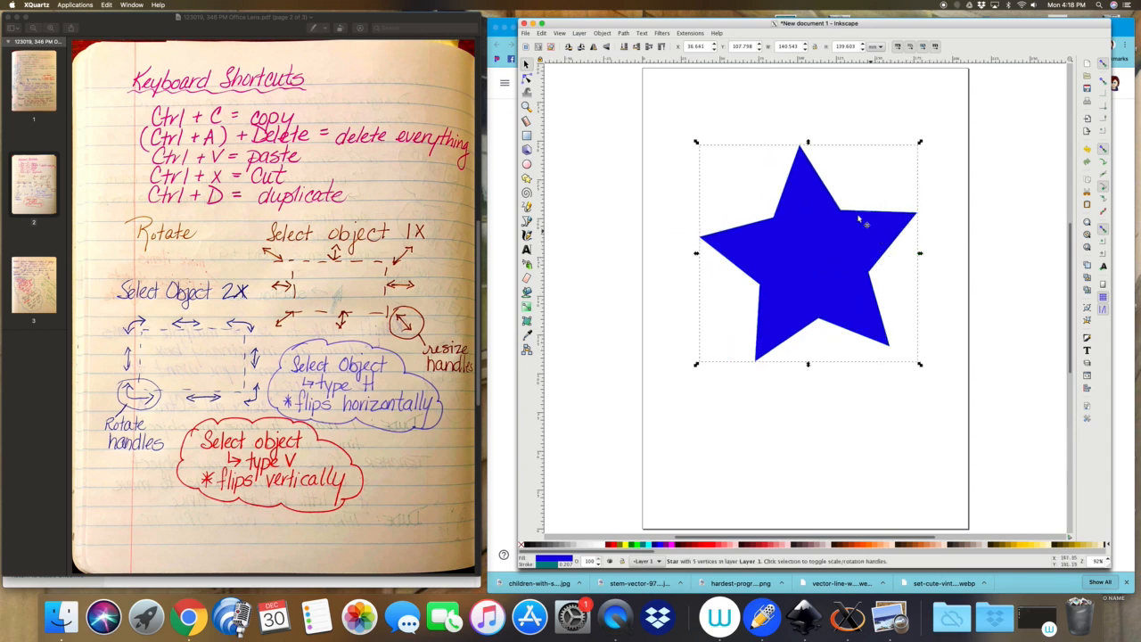
Enlarge the star to about 158 by 158 mm, and squash it to about 103 mm wide and 92 mm high
{"action": "left_click_drag", "start_coordinate": [920, 364], "coordinate": [947, 390]}
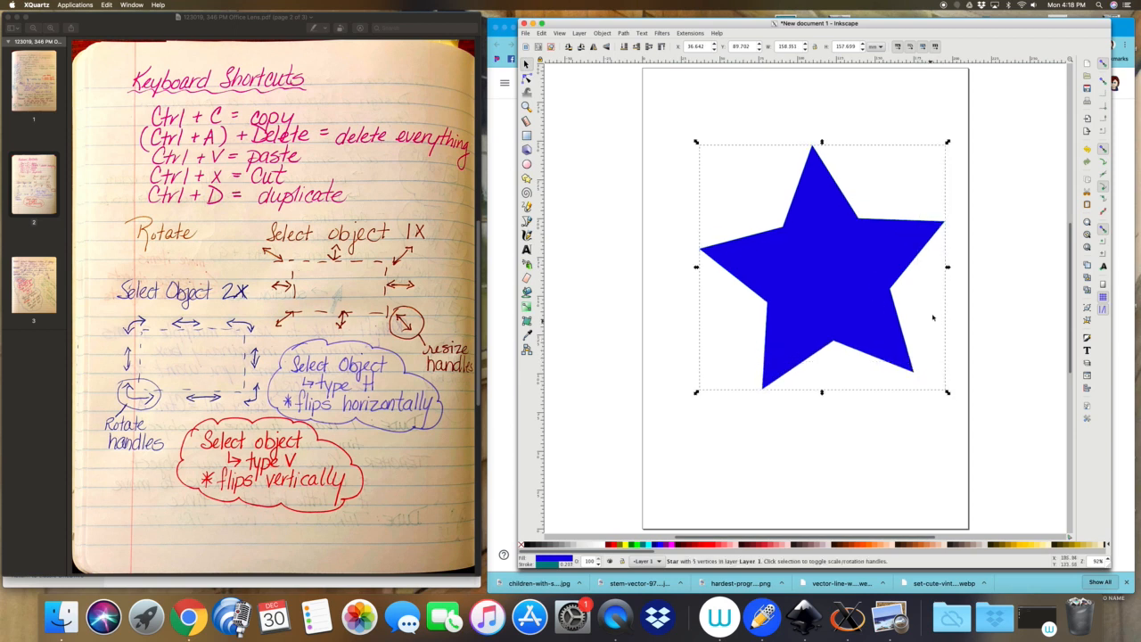
{"action": "left_click_drag", "start_coordinate": [948, 269], "coordinate": [861, 267]}
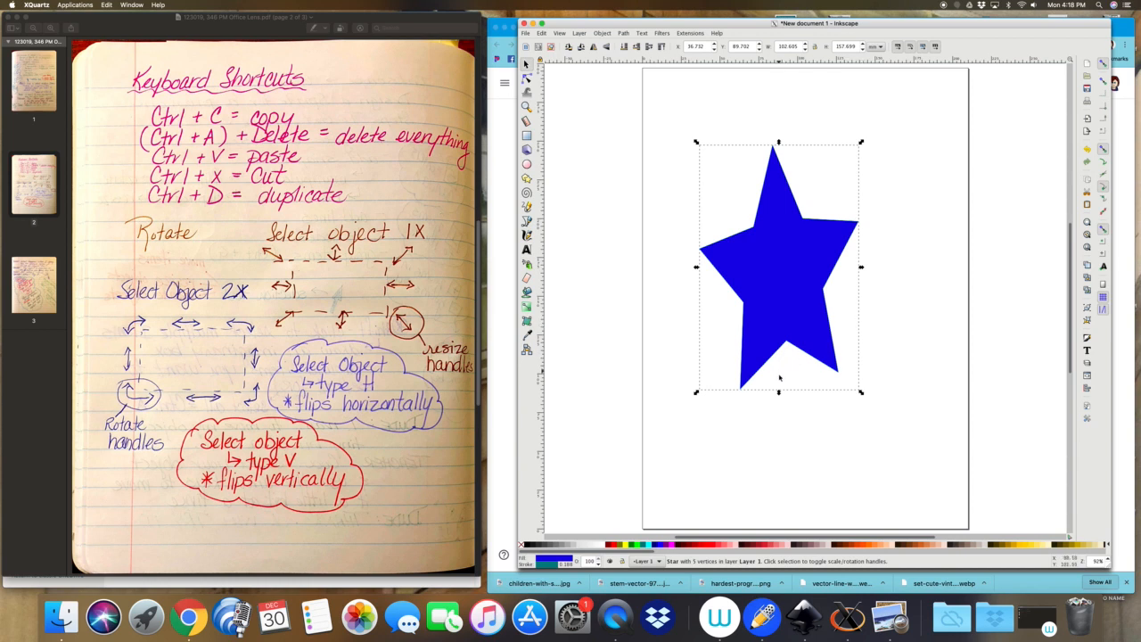
{"action": "left_click_drag", "start_coordinate": [778, 391], "coordinate": [782, 290]}
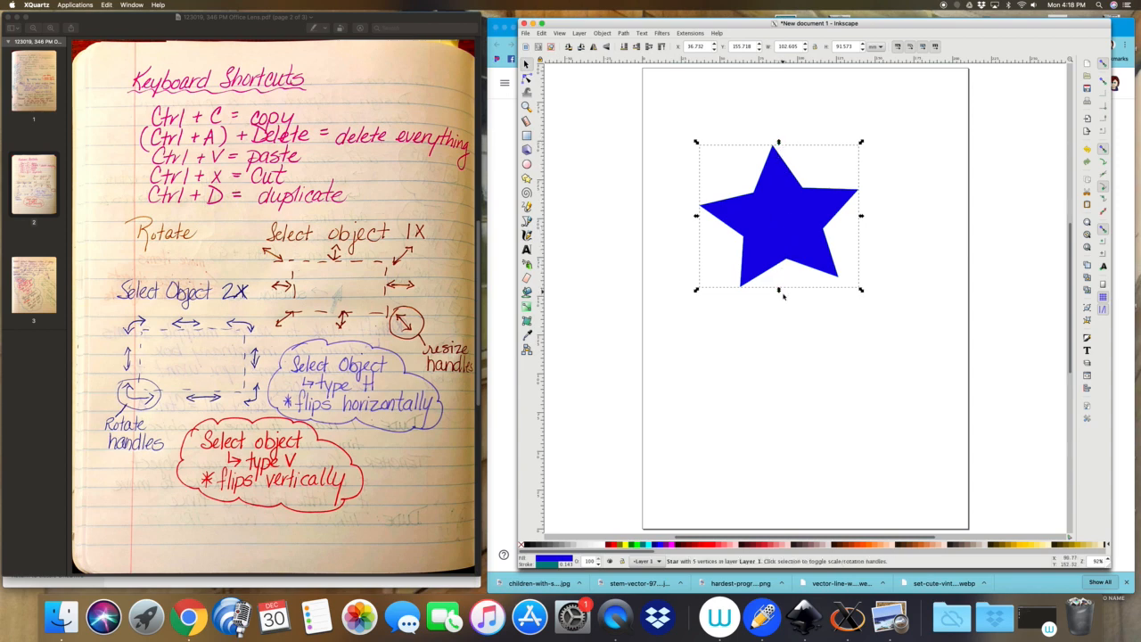
Rotate the star until one point faces down, and flip it horizontally and vertically
{"action": "left_click", "coordinate": [778, 339]}
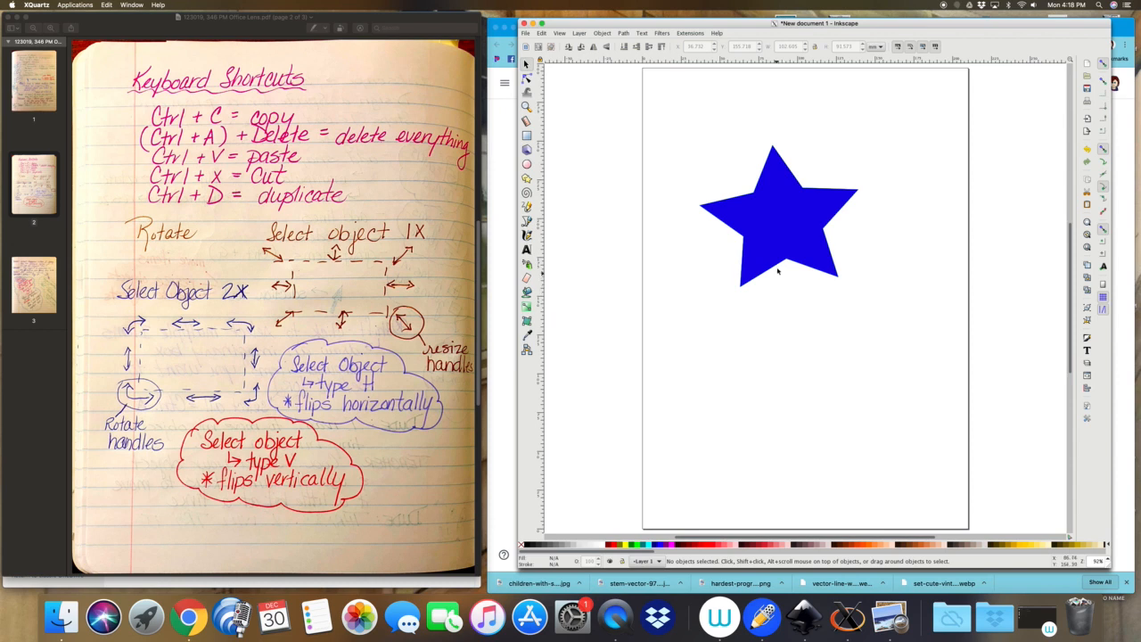
{"action": "left_click", "coordinate": [770, 250]}
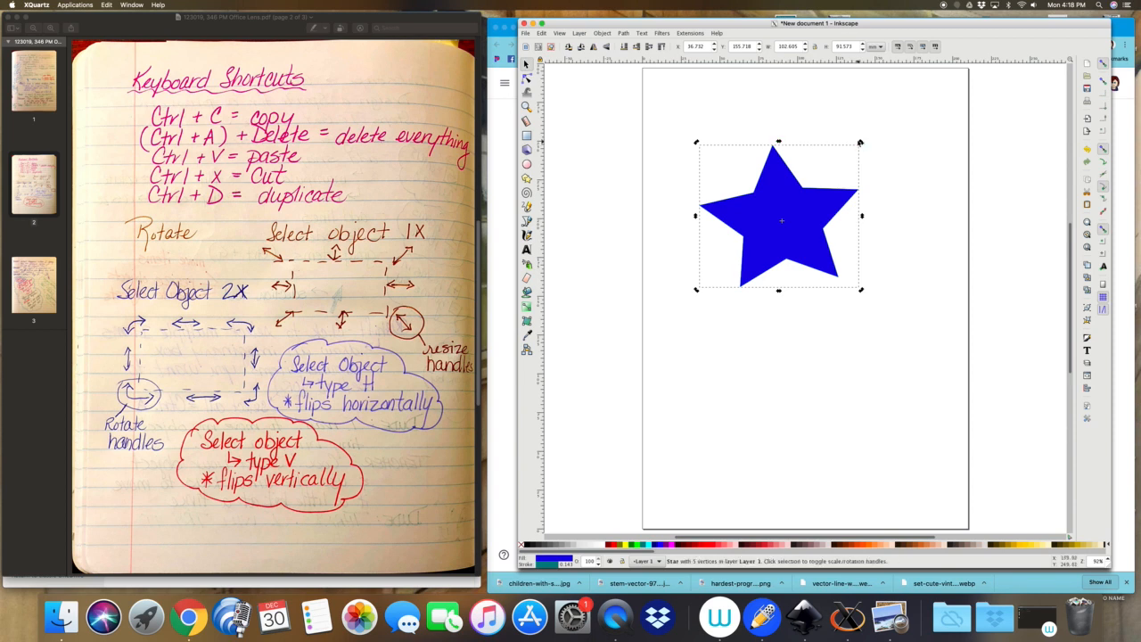
{"action": "left_click_drag", "start_coordinate": [860, 143], "coordinate": [895, 227]}
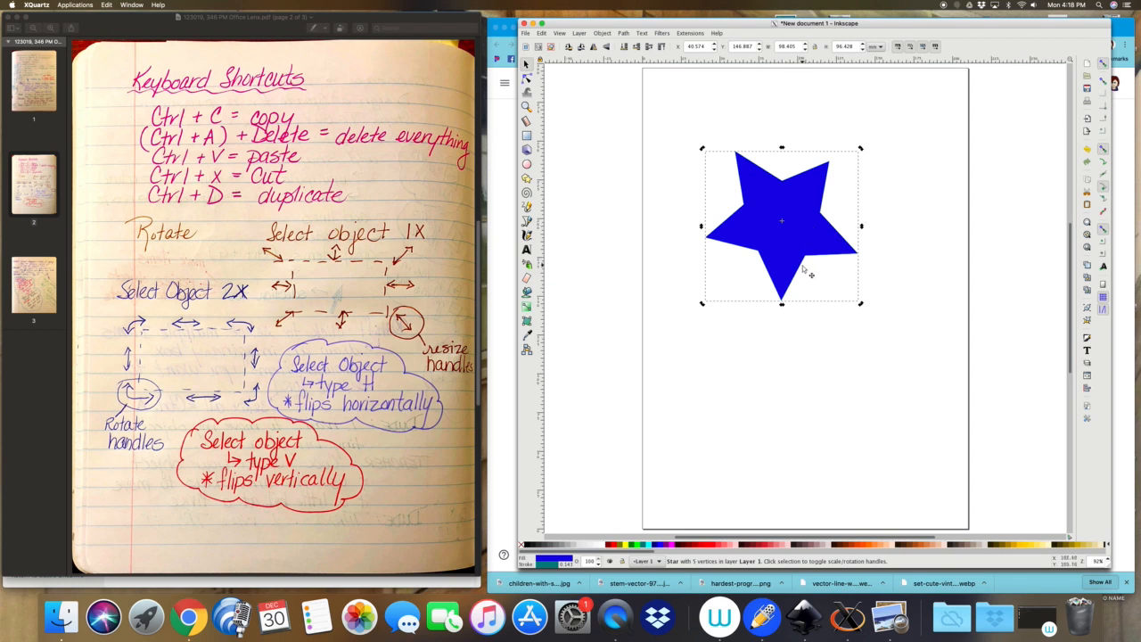
{"action": "key", "text": "h"}
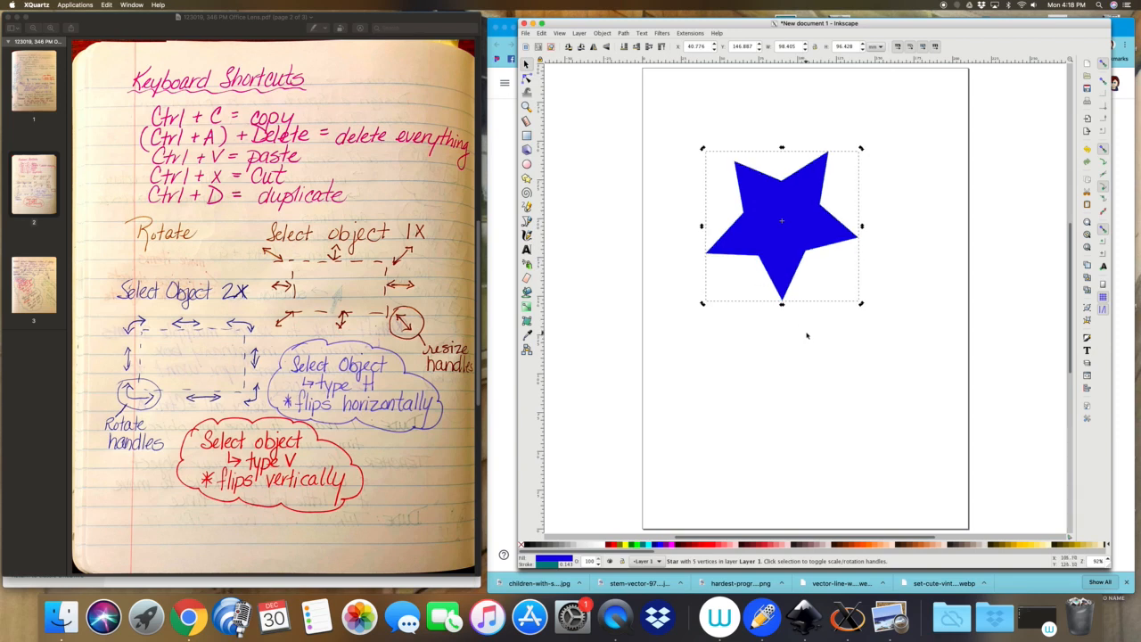
{"action": "key", "text": "v"}
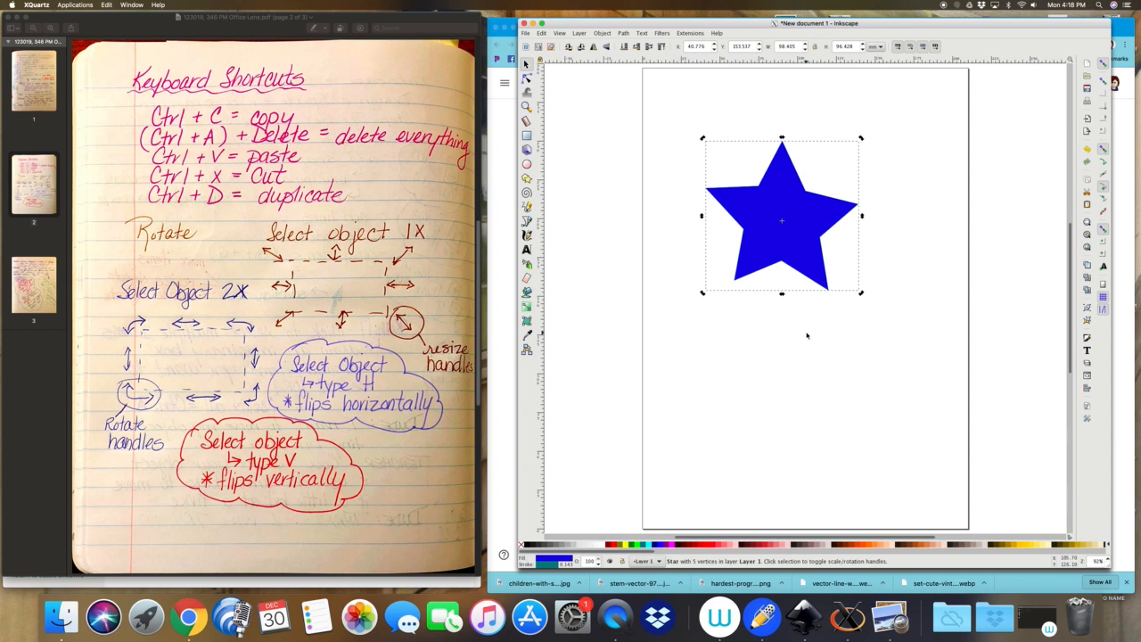
Skew the star horizontally to about 115 mm wide and vertically to about 90 mm high, and clear the selection
{"action": "left_click", "coordinate": [782, 296]}
{"action": "left_click_drag", "start_coordinate": [781, 297], "coordinate": [812, 296]}
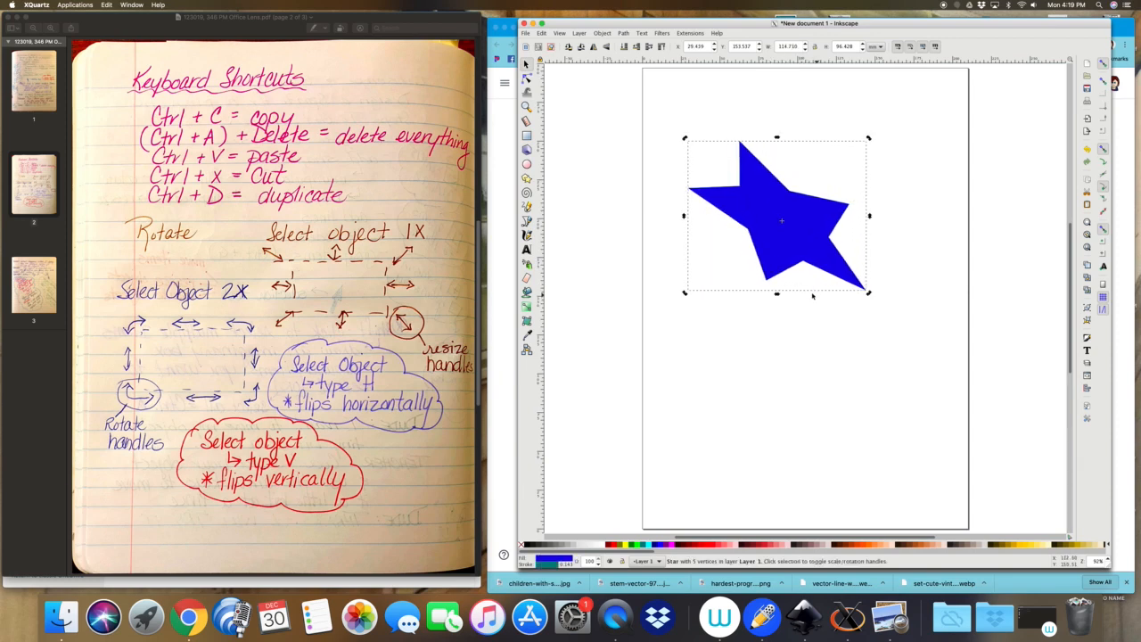
{"action": "left_click_drag", "start_coordinate": [683, 219], "coordinate": [703, 285]}
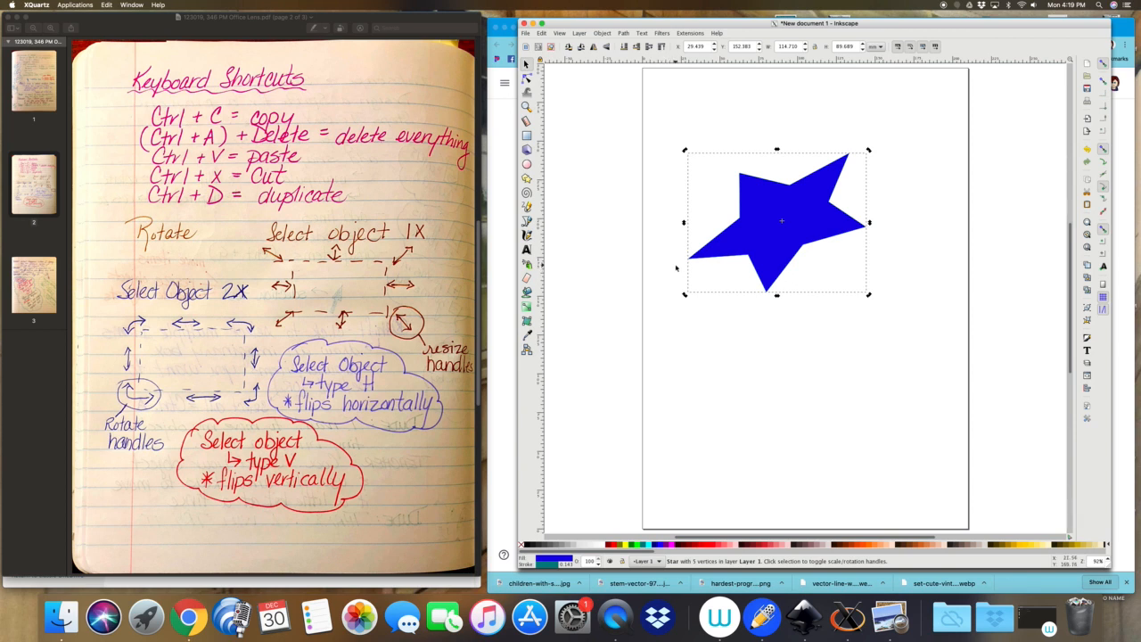
{"action": "left_click", "coordinate": [675, 266]}
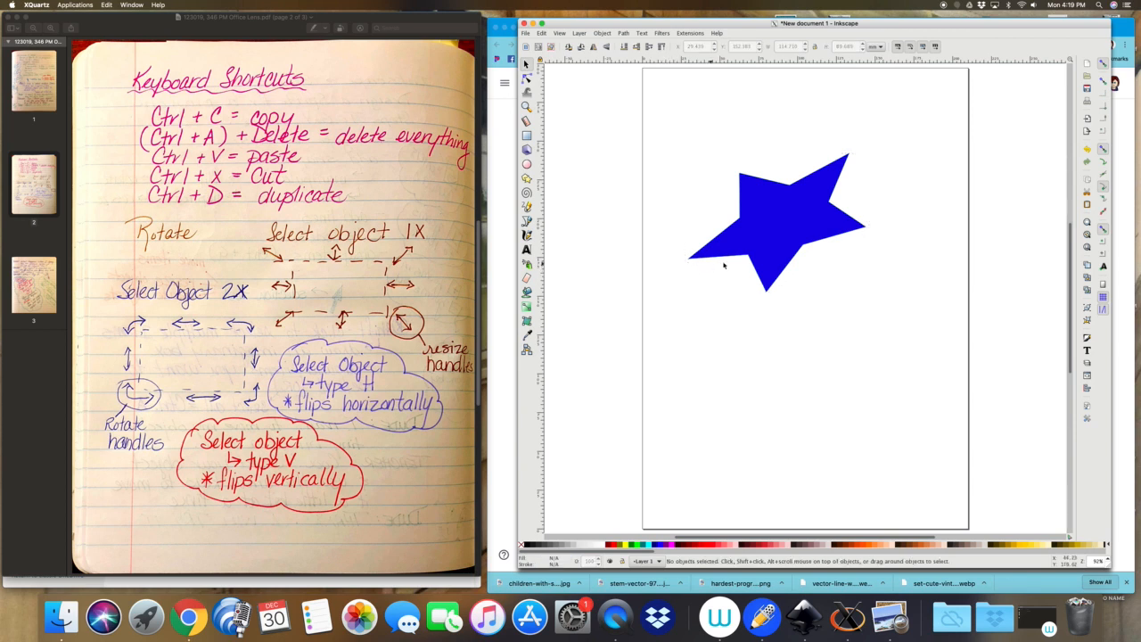
Spray overlapping clones of the skewed star across the page with the Spray tool
{"action": "left_click", "coordinate": [776, 241]}
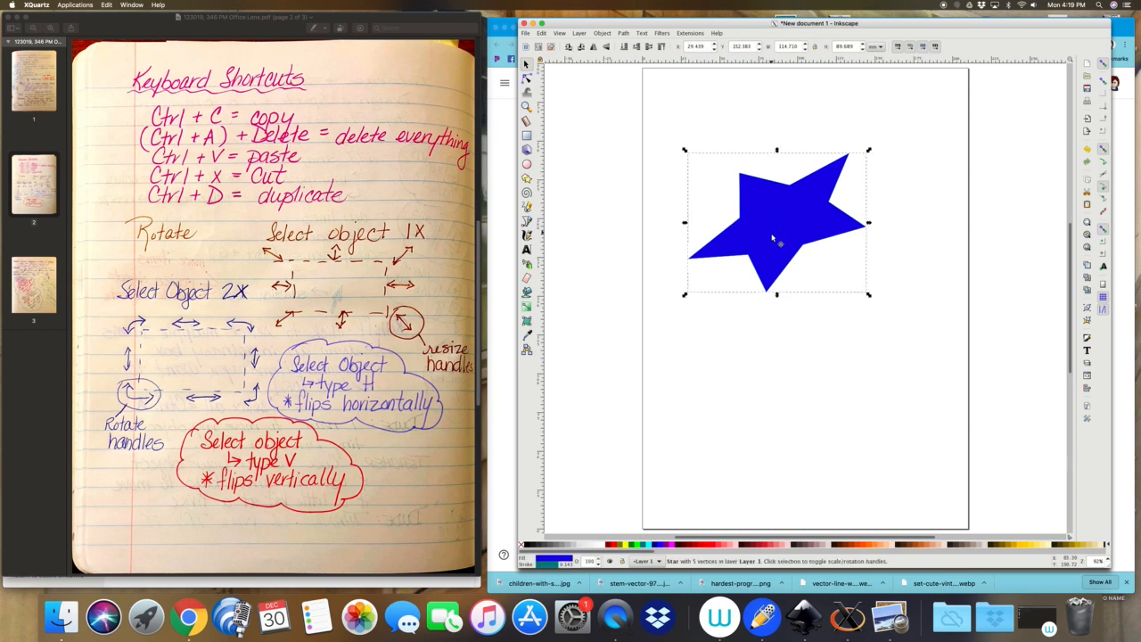
{"action": "left_click", "coordinate": [526, 266]}
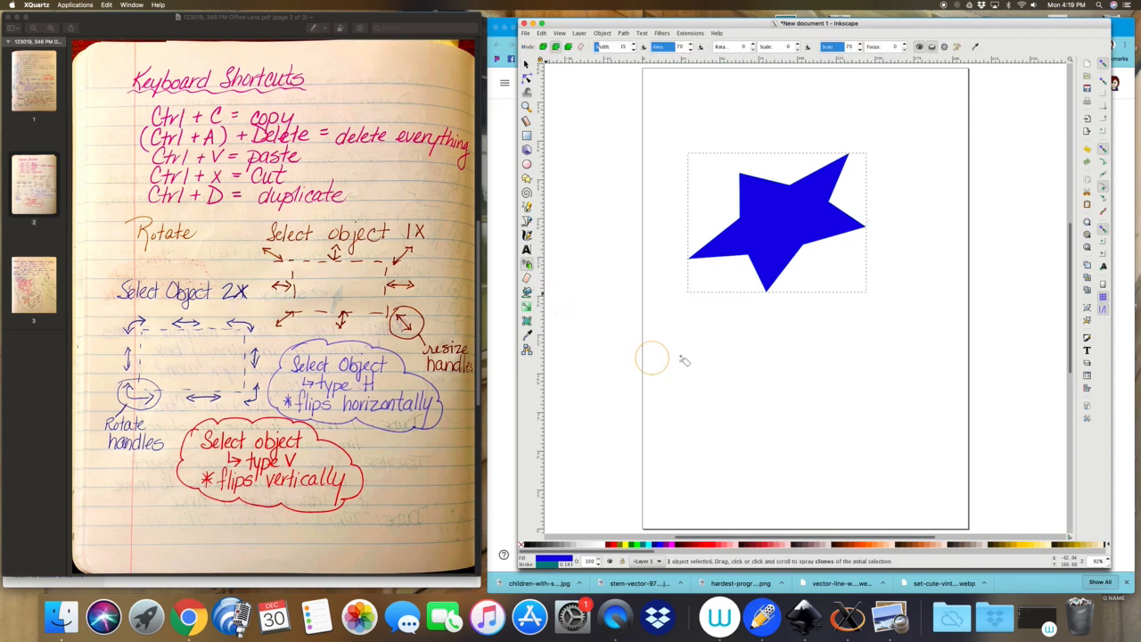
{"action": "left_click", "coordinate": [736, 349]}
{"action": "mouse_move", "coordinate": [736, 349]}
{"action": "left_mouse_down"}
{"action": "mouse_move", "coordinate": [832, 394]}
{"action": "mouse_move", "coordinate": [802, 318]}
{"action": "mouse_move", "coordinate": [833, 262]}
{"action": "mouse_move", "coordinate": [865, 234]}
{"action": "mouse_move", "coordinate": [865, 153]}
{"action": "mouse_move", "coordinate": [757, 130]}
{"action": "mouse_move", "coordinate": [711, 152]}
{"action": "left_mouse_up"}
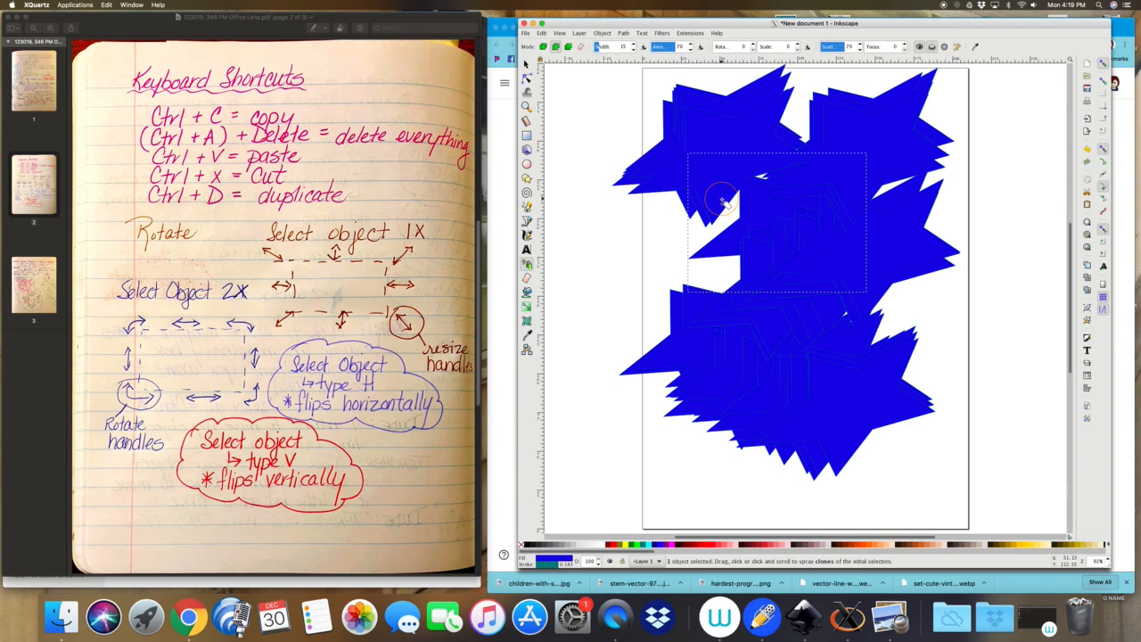
Delete the original star and all of its sprayed clones to empty the page
{"action": "left_click", "coordinate": [525, 64]}
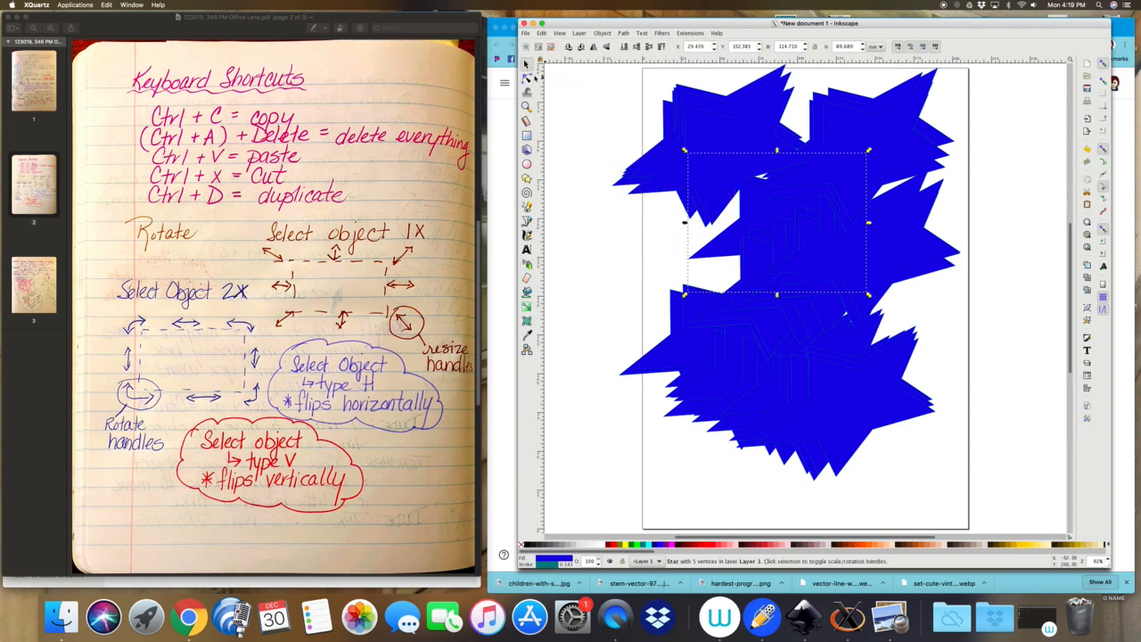
{"action": "key", "text": "a"}
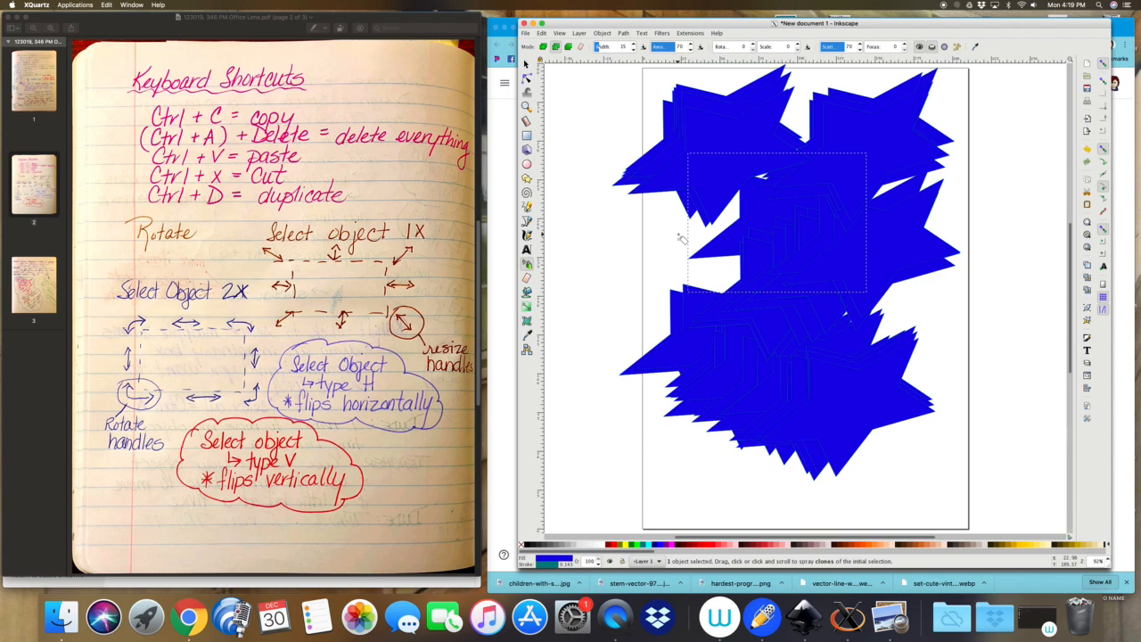
{"action": "key", "text": "Delete"}
{"action": "left_click", "coordinate": [526, 64]}
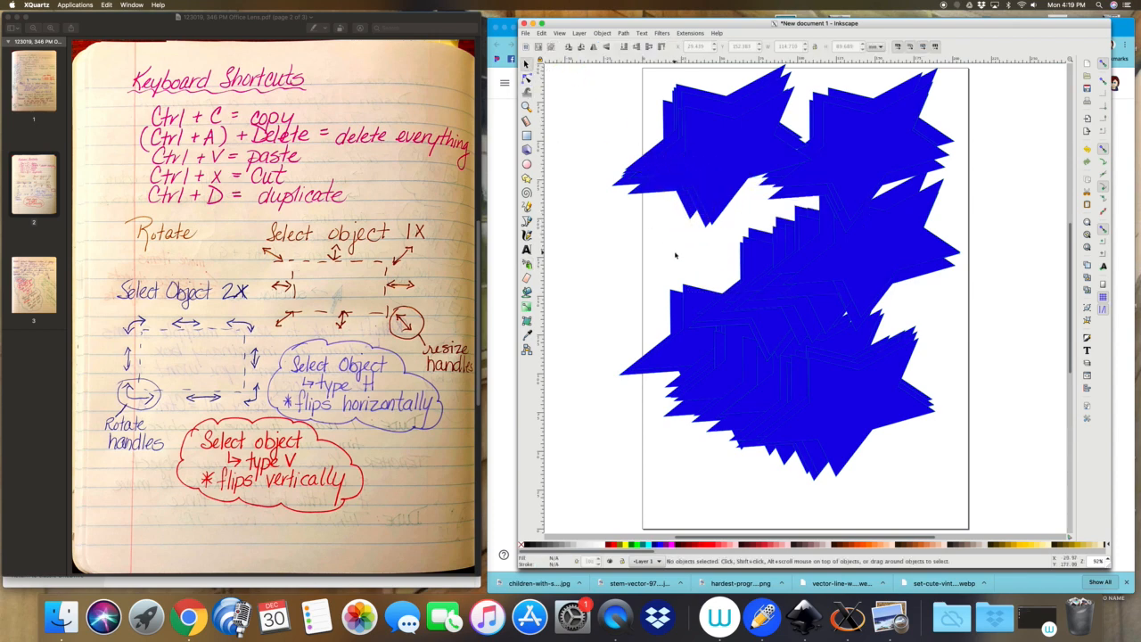
{"action": "key", "text": "a"}
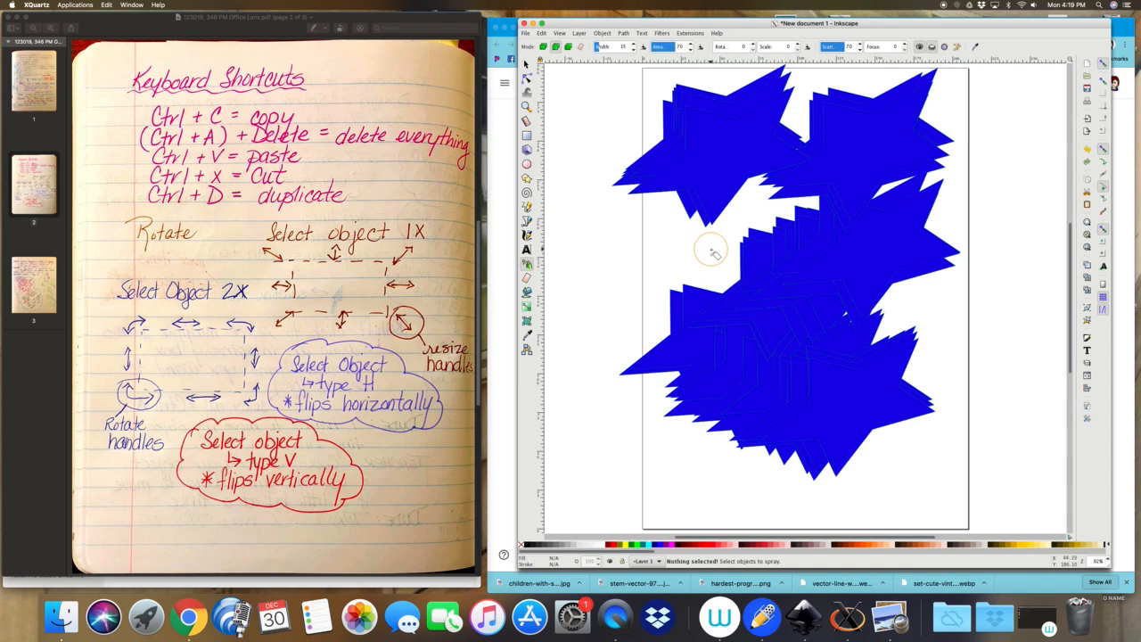
{"action": "left_click", "coordinate": [526, 65]}
{"action": "key", "text": "ctrl"}
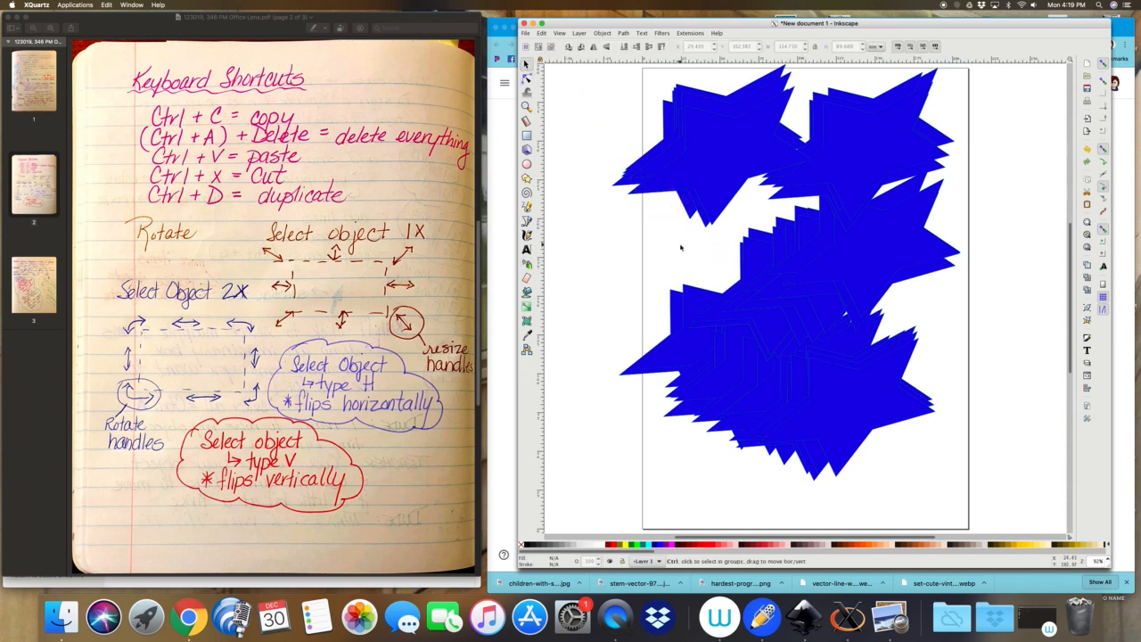
{"action": "key", "text": "ctrl+a"}
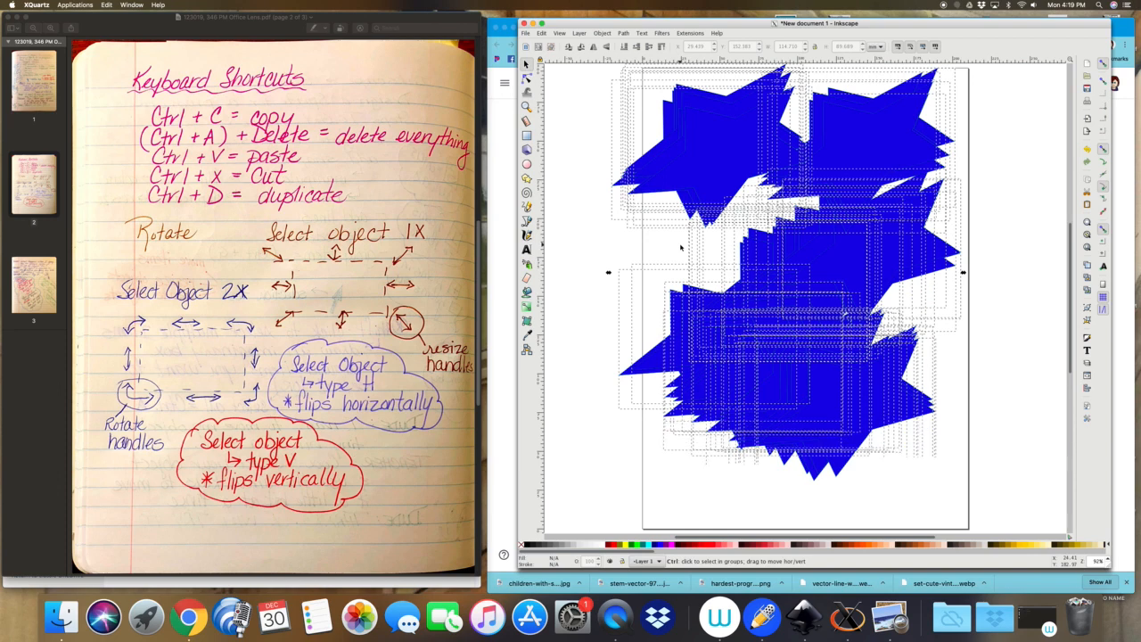
{"action": "key", "text": "Delete"}
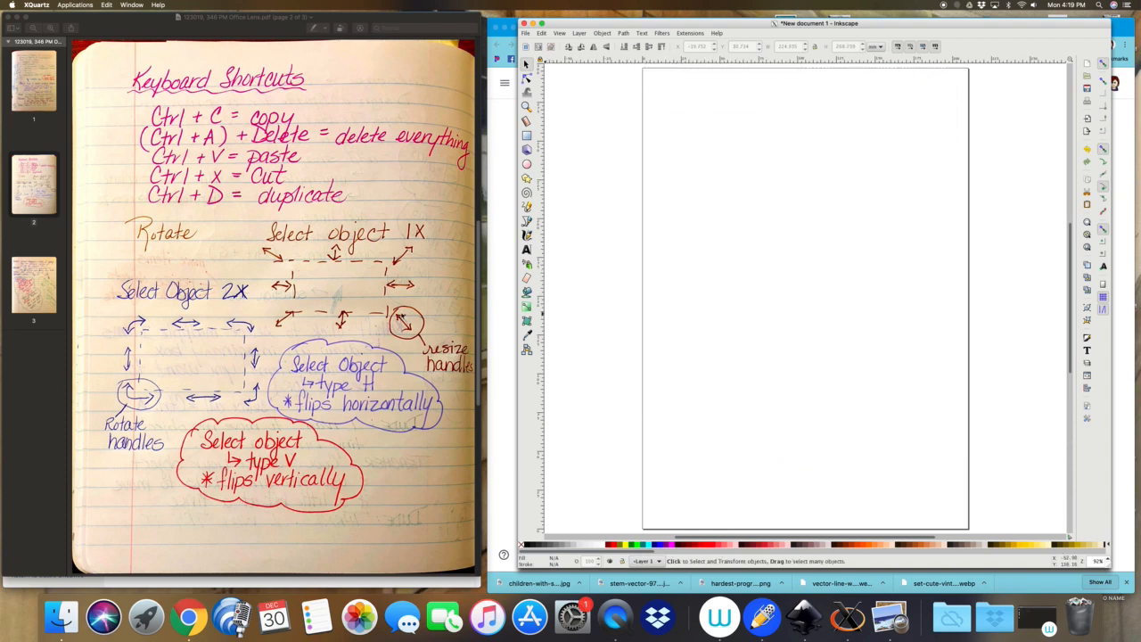
Show page 3 of the notes, and draw a star near the page's upper left with a spiral about 60 by 54 mm below it
{"action": "left_click", "coordinate": [41, 278]}
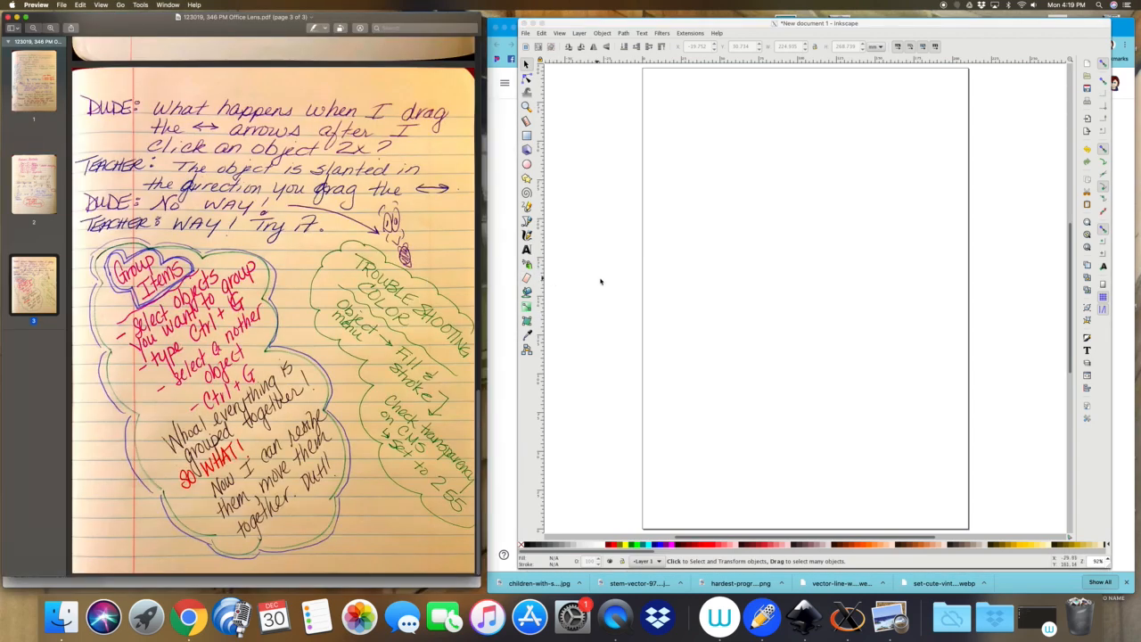
{"action": "left_click", "coordinate": [526, 178]}
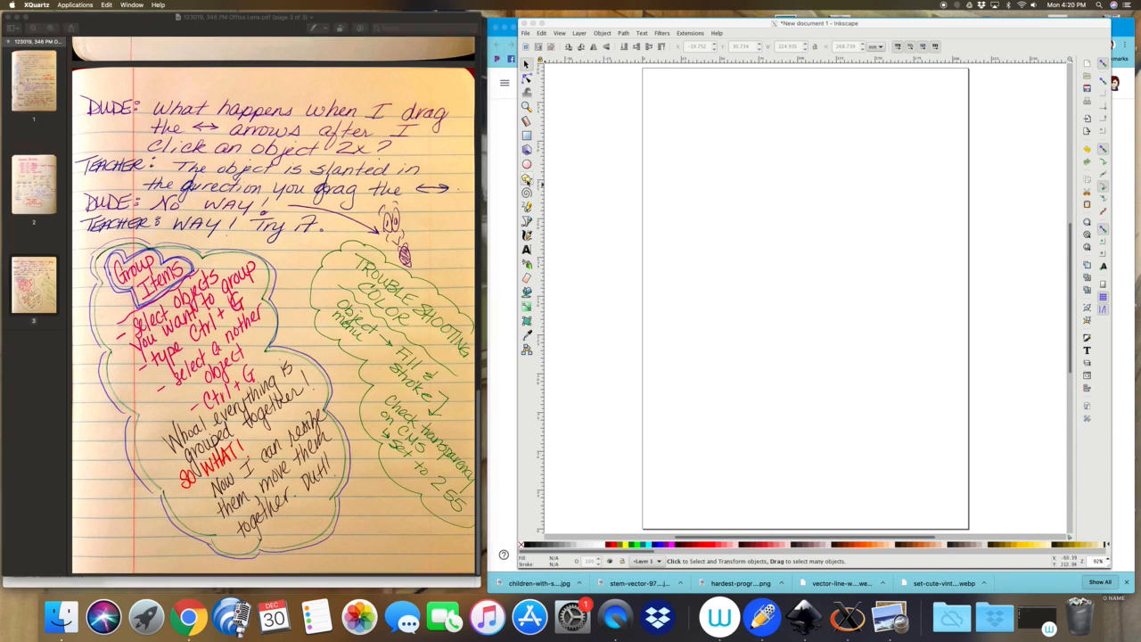
{"action": "left_click_drag", "start_coordinate": [727, 166], "coordinate": [766, 237]}
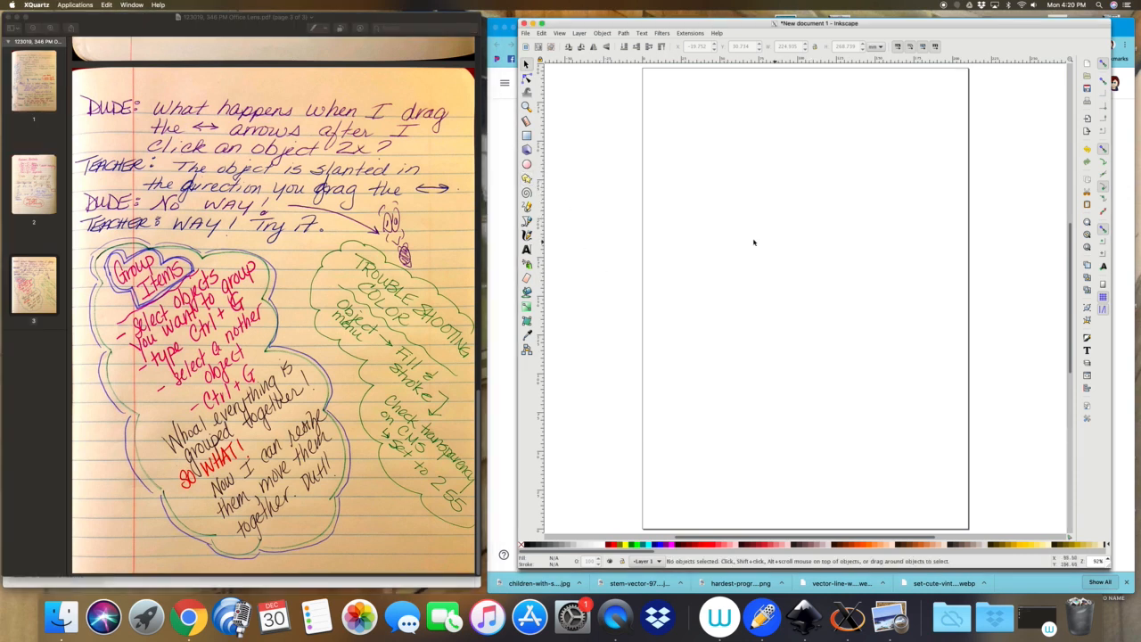
{"action": "left_click", "coordinate": [525, 178]}
{"action": "left_click_drag", "start_coordinate": [710, 173], "coordinate": [749, 220]}
{"action": "left_click", "coordinate": [526, 193]}
{"action": "left_click_drag", "start_coordinate": [728, 293], "coordinate": [772, 326]}
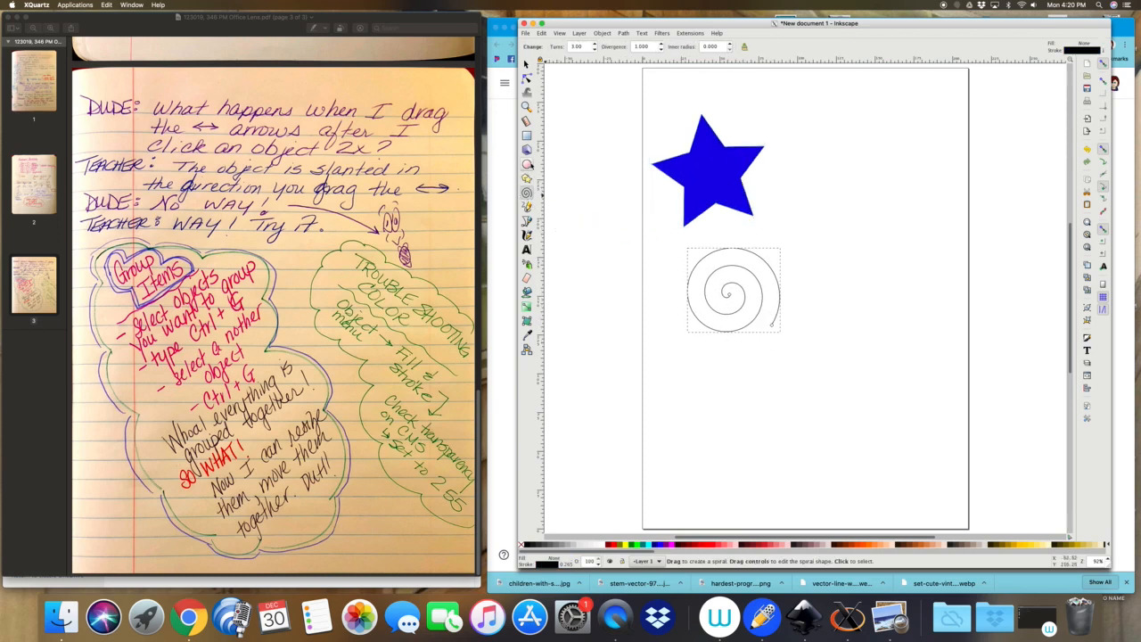
Draw a magenta ellipse about 42 by 44 mm beside the star and set its fill alpha to 255
{"action": "left_click", "coordinate": [526, 164]}
{"action": "left_click_drag", "start_coordinate": [850, 174], "coordinate": [917, 244]}
{"action": "right_click", "coordinate": [882, 207]}
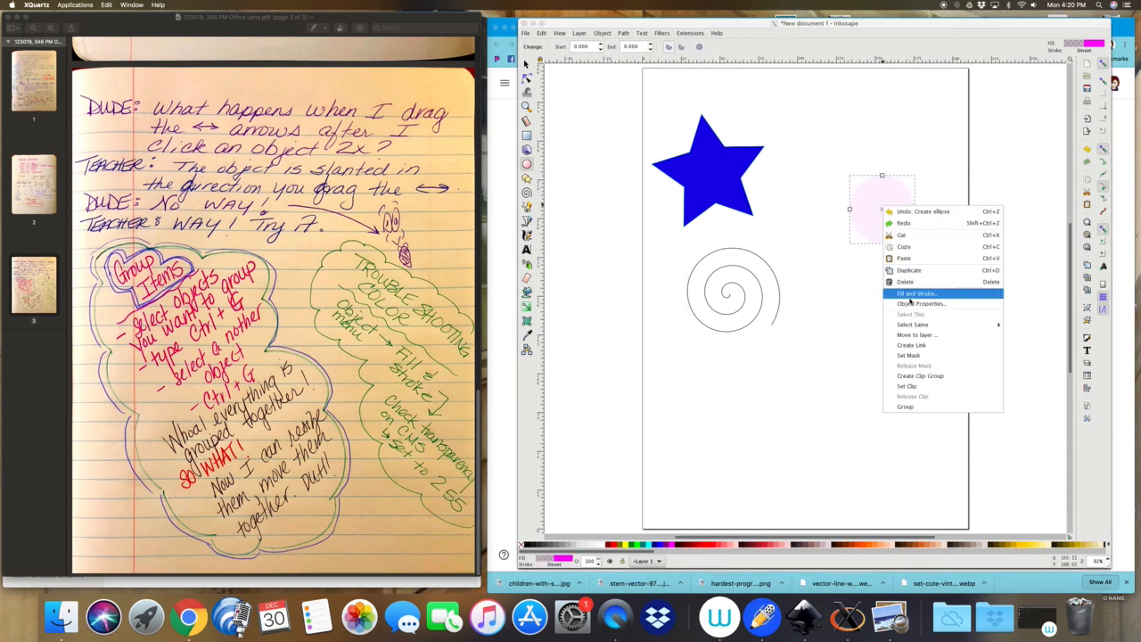
{"action": "left_click", "coordinate": [911, 295]}
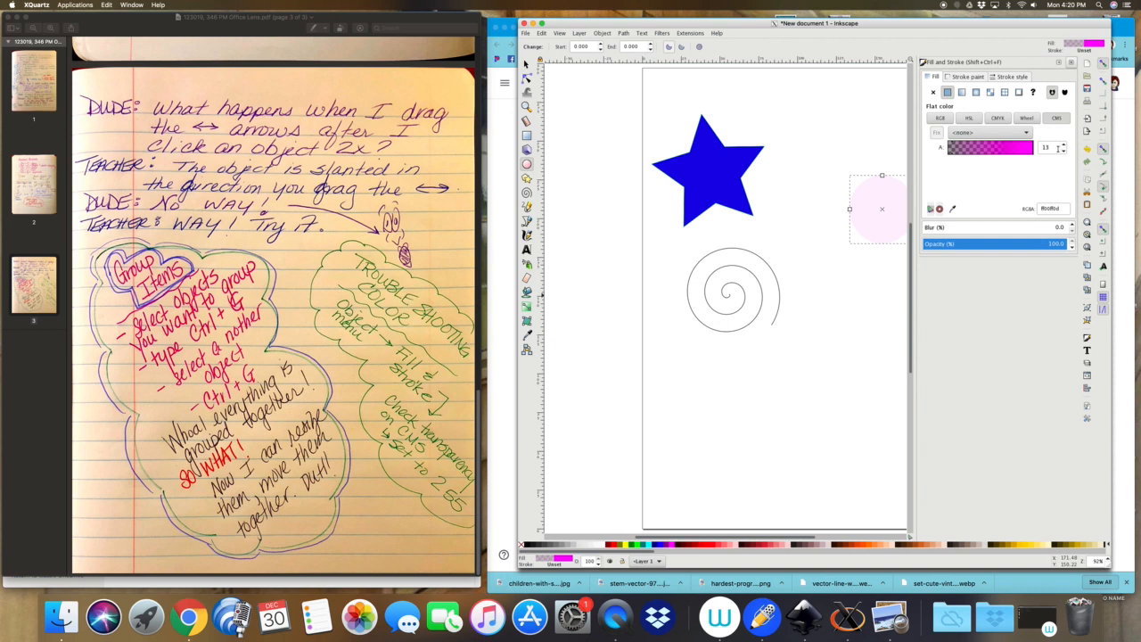
{"action": "type", "text": "255"}
{"action": "key", "text": "Return"}
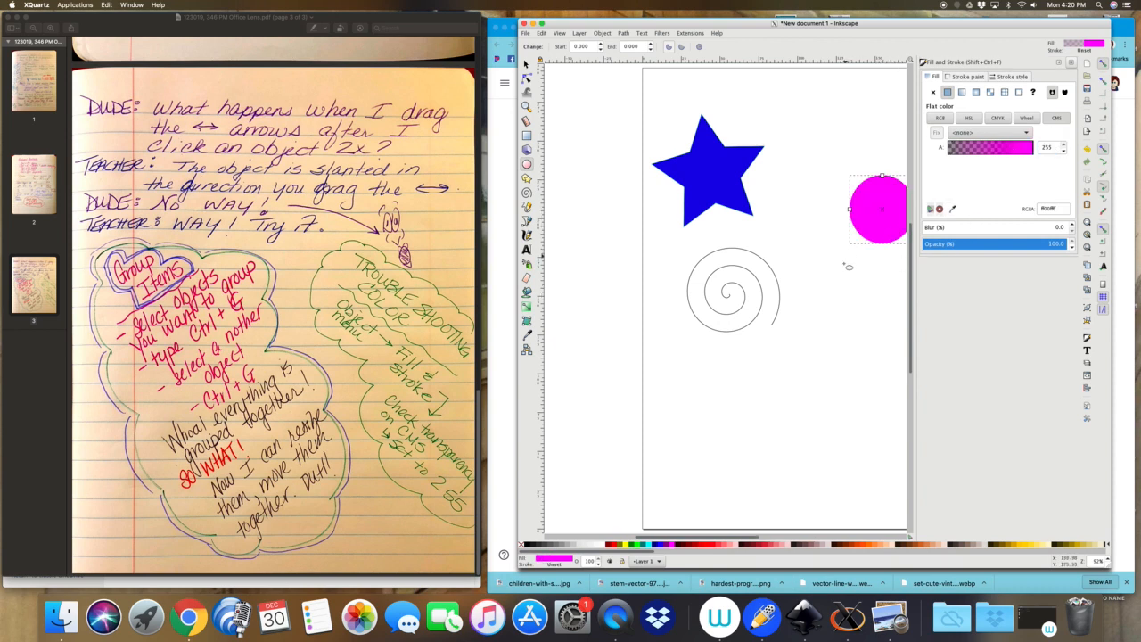
Fill the spiral below the star with bright green
{"action": "left_click", "coordinate": [845, 309]}
{"action": "left_click", "coordinate": [729, 298]}
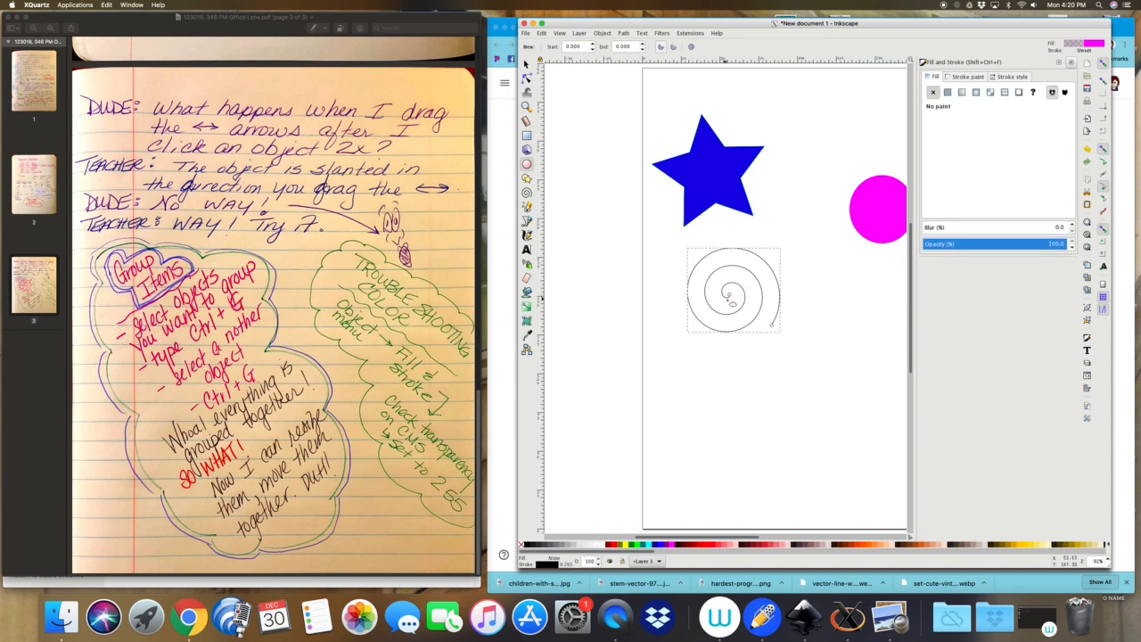
{"action": "left_click", "coordinate": [526, 66]}
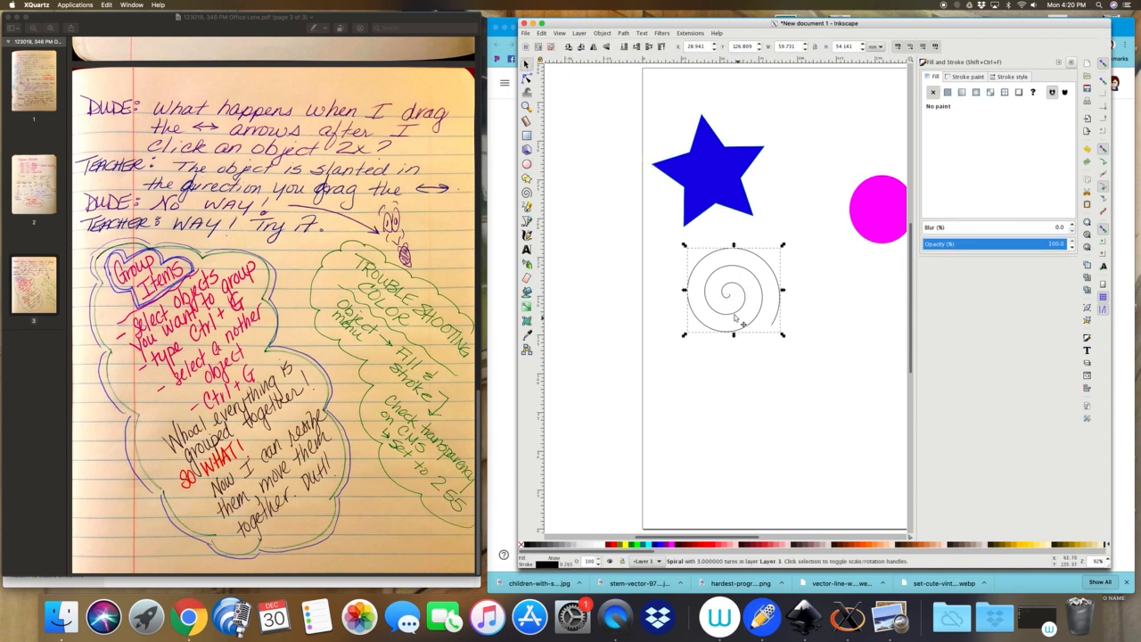
{"action": "left_click", "coordinate": [638, 546]}
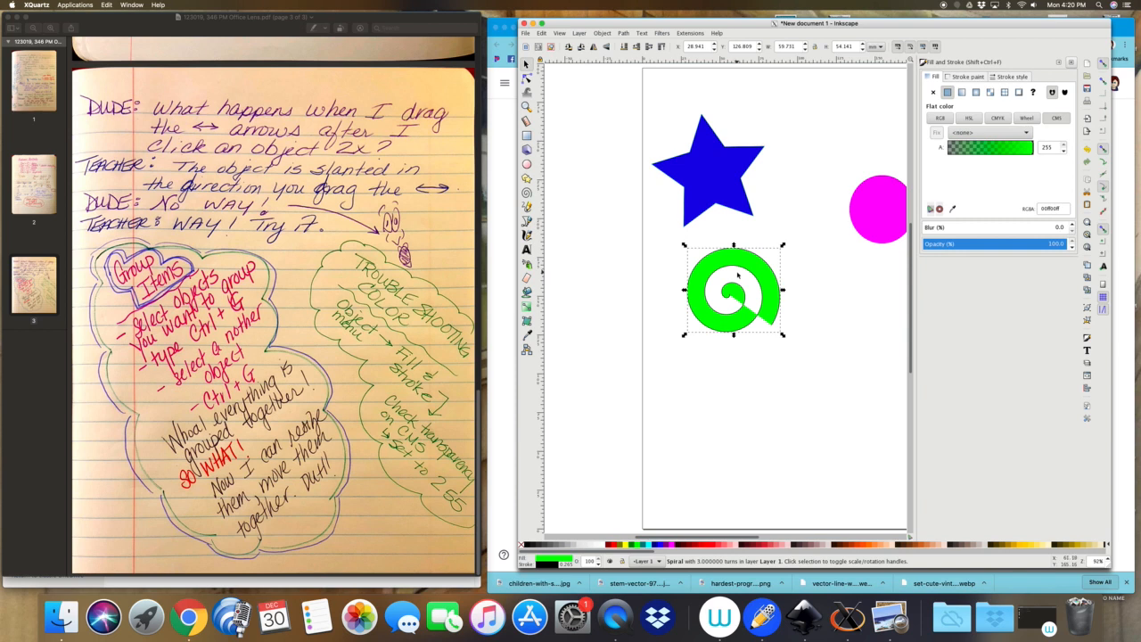
Move the green spiral onto the star's lower points and the magenta ellipse onto its upper right, and clear the selection
{"action": "left_click_drag", "start_coordinate": [708, 257], "coordinate": [713, 222]}
{"action": "left_click_drag", "start_coordinate": [873, 209], "coordinate": [743, 148]}
{"action": "left_click", "coordinate": [807, 196]}
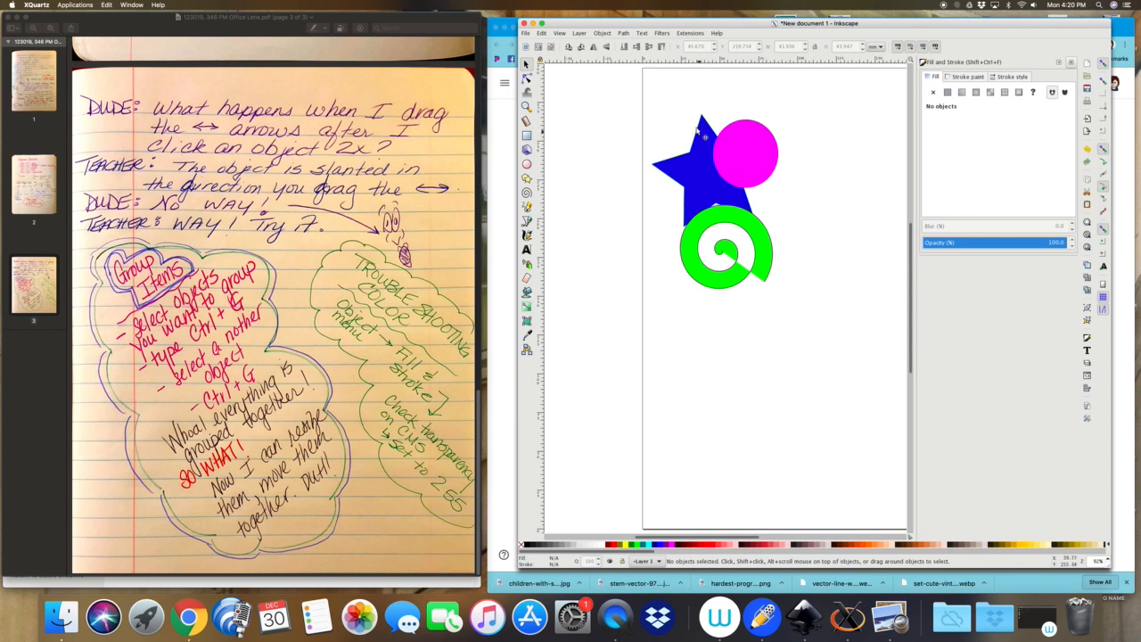
Group the star, ellipse and spiral, and enlarge the group to about 117 by 149 mm
{"action": "left_click_drag", "start_coordinate": [652, 93], "coordinate": [799, 321]}
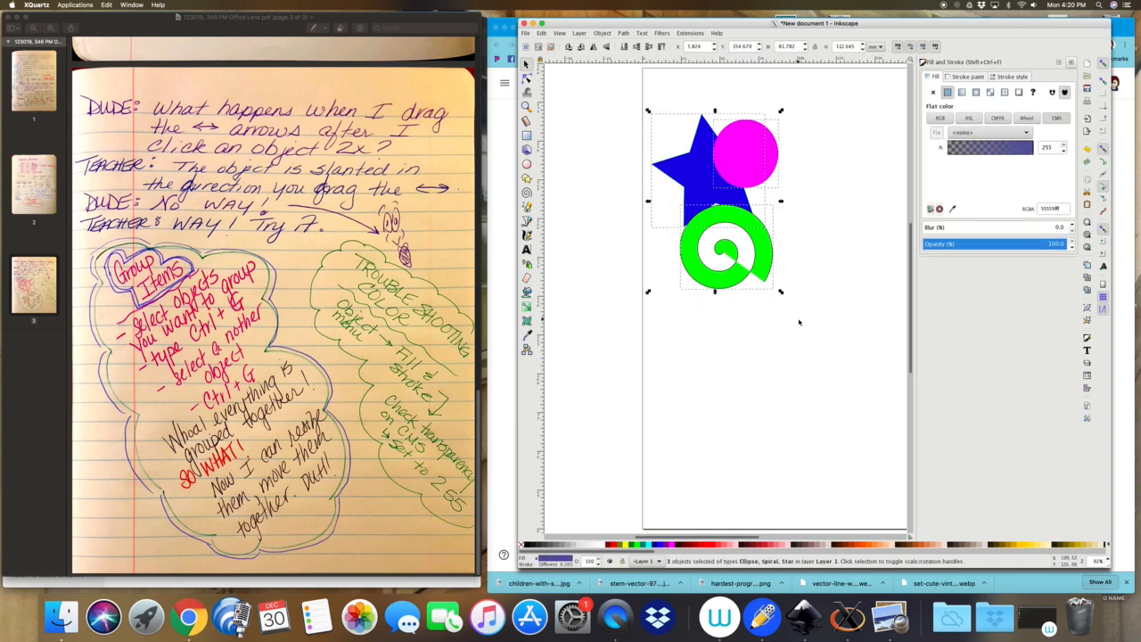
{"action": "key", "text": "ctrl+g"}
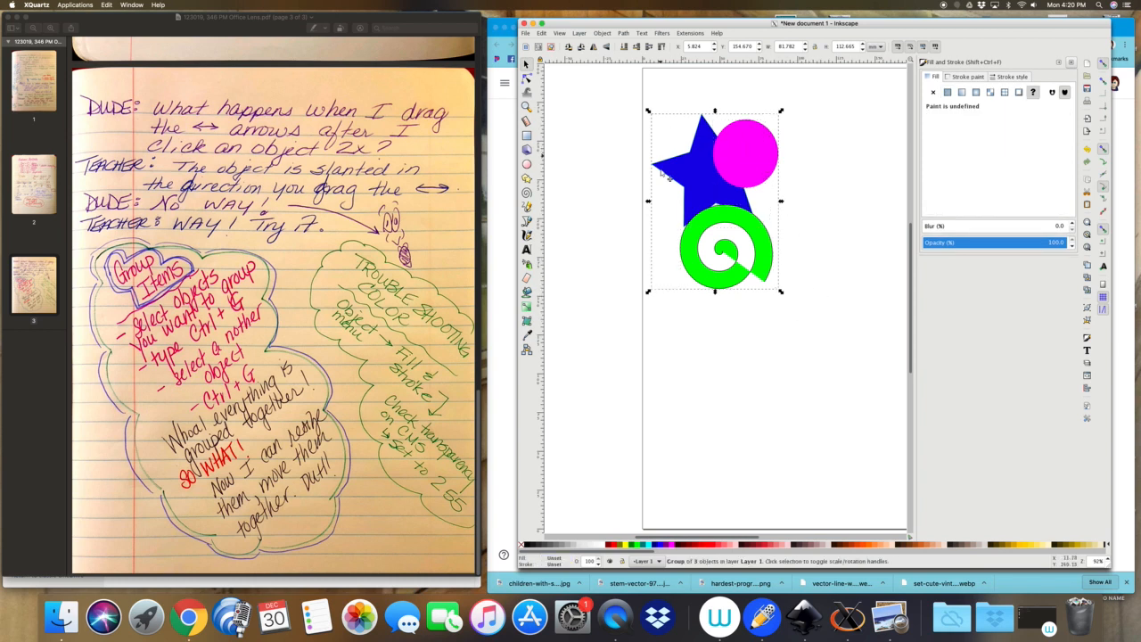
{"action": "left_click", "coordinate": [696, 422]}
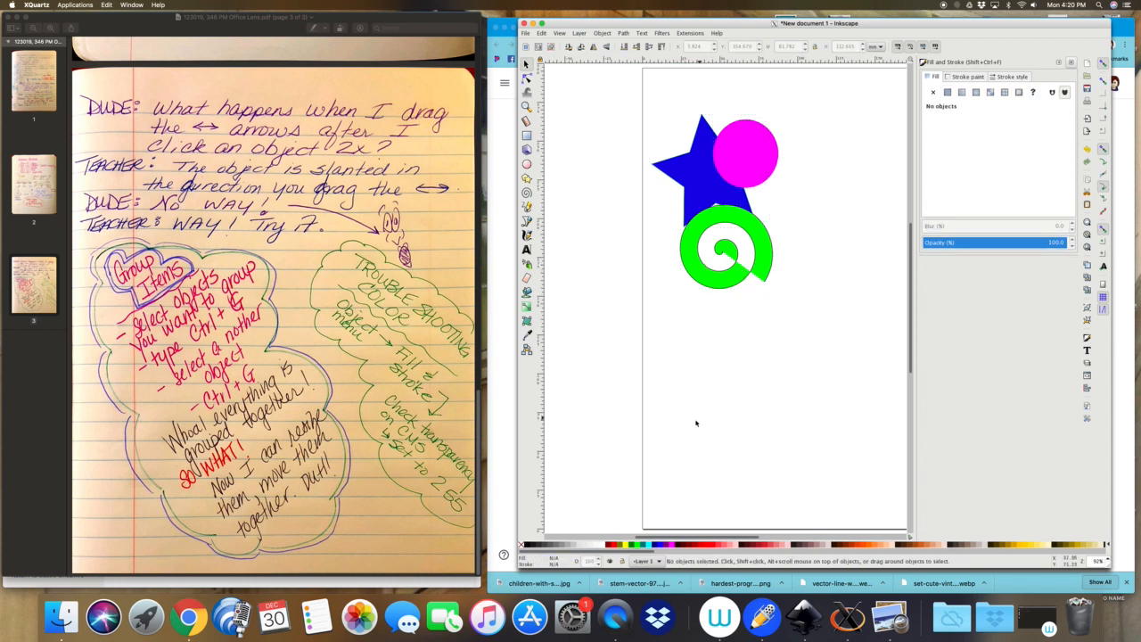
{"action": "left_click", "coordinate": [722, 255]}
{"action": "left_click_drag", "start_coordinate": [782, 298], "coordinate": [834, 351]}
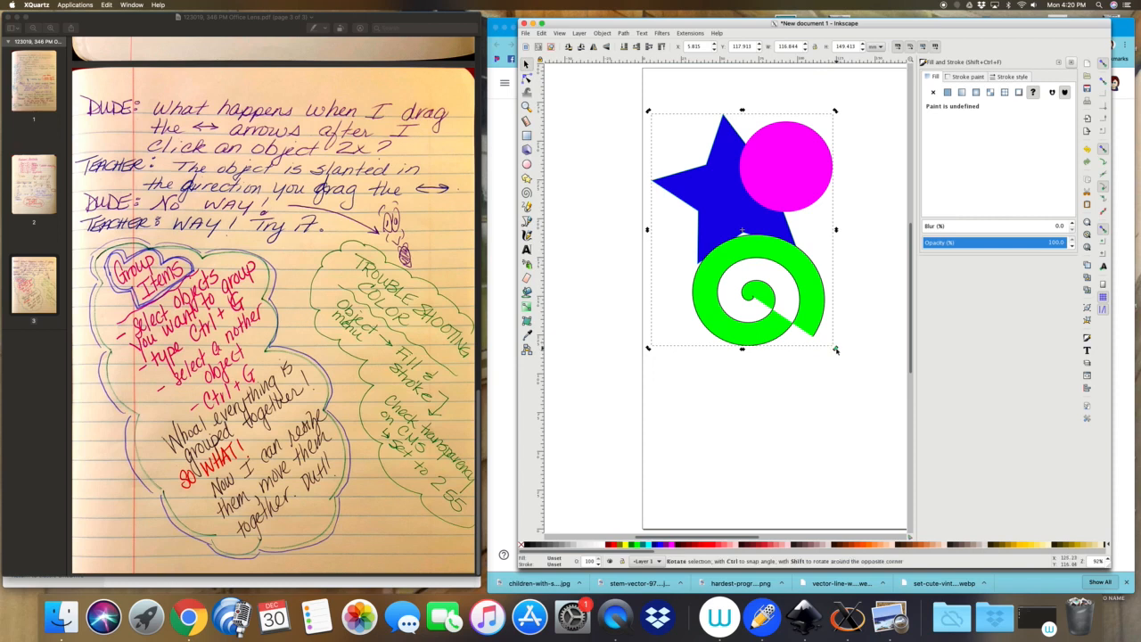
Rotate the group about 28 degrees counterclockwise and skew it horizontally to about 170 mm wide
{"action": "left_click_drag", "start_coordinate": [835, 350], "coordinate": [855, 285]}
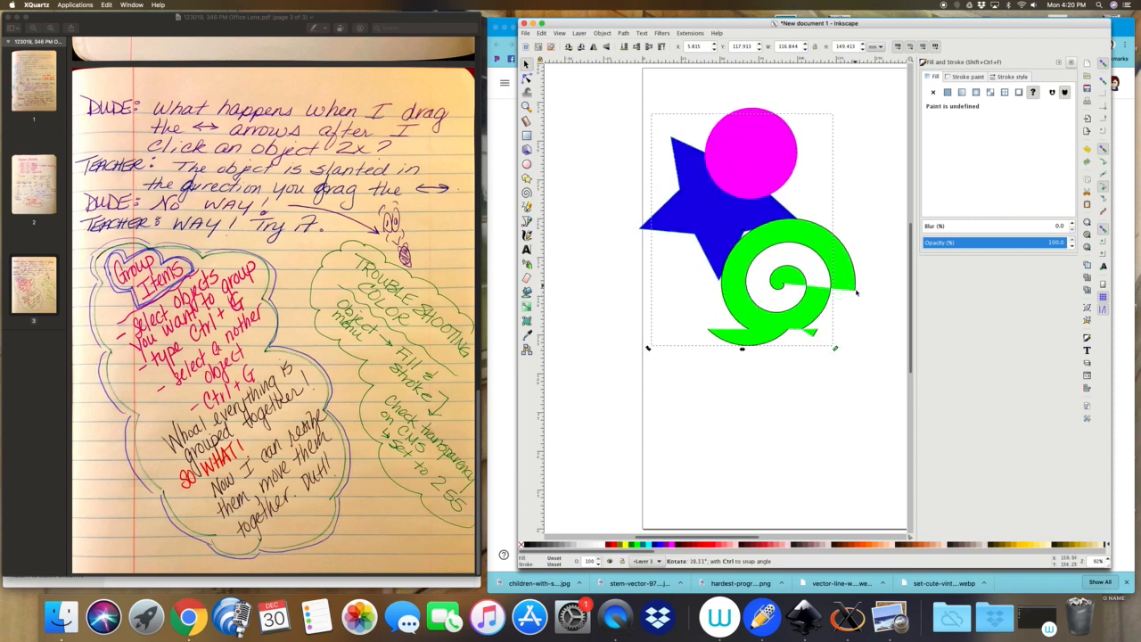
{"action": "mouse_move", "coordinate": [812, 360]}
{"action": "left_mouse_down"}
{"action": "mouse_move", "coordinate": [776, 339]}
{"action": "mouse_move", "coordinate": [803, 338]}
{"action": "mouse_move", "coordinate": [796, 356]}
{"action": "left_mouse_up"}
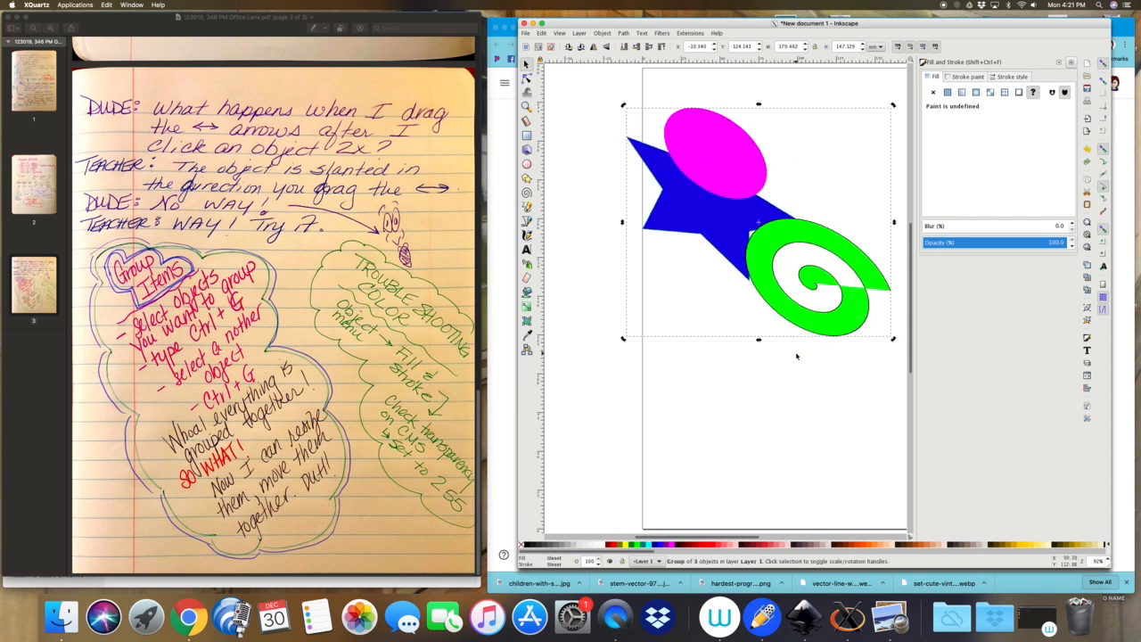